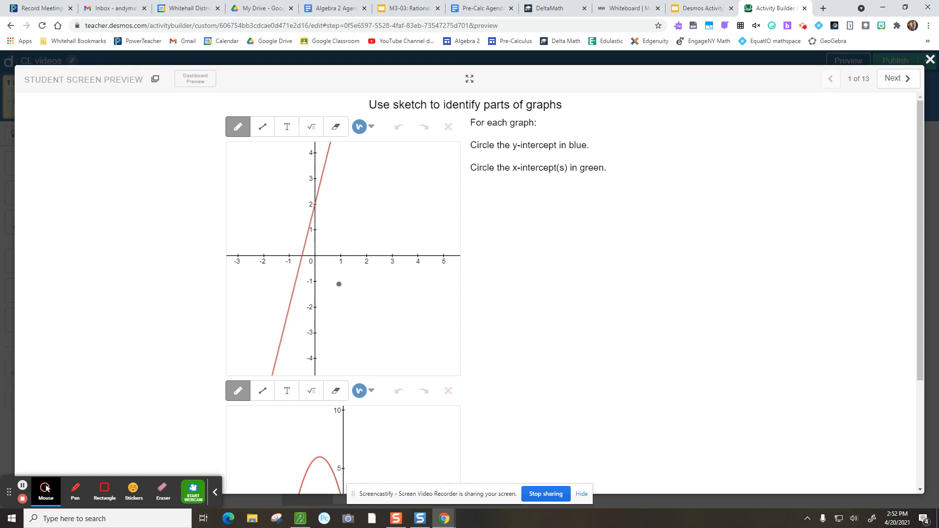
# - Circle the y-intercept of the line in blue with the thinnest pen and circle the parabola's y-intercept in blue
pyautogui.scroll(-3, 451, 298)
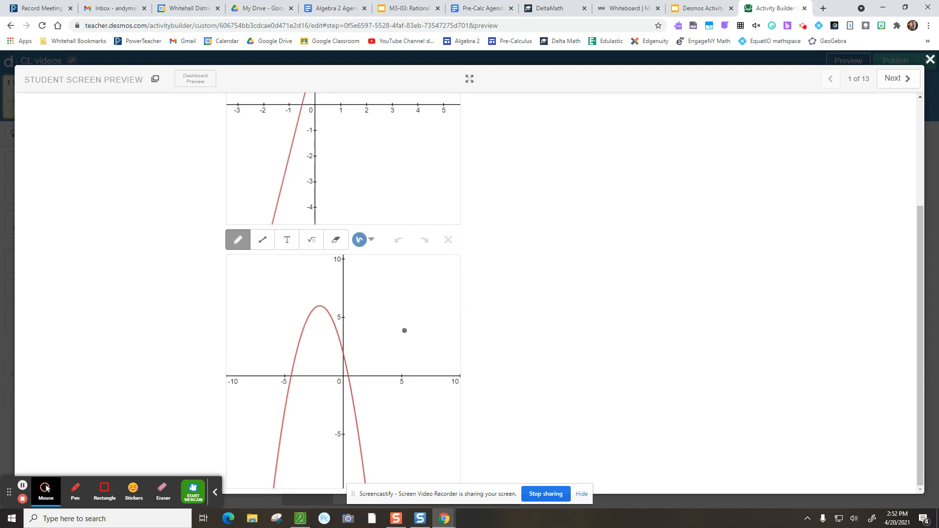
pyautogui.scroll(3, 404, 331)
pyautogui.scroll(-3, 355, 315)
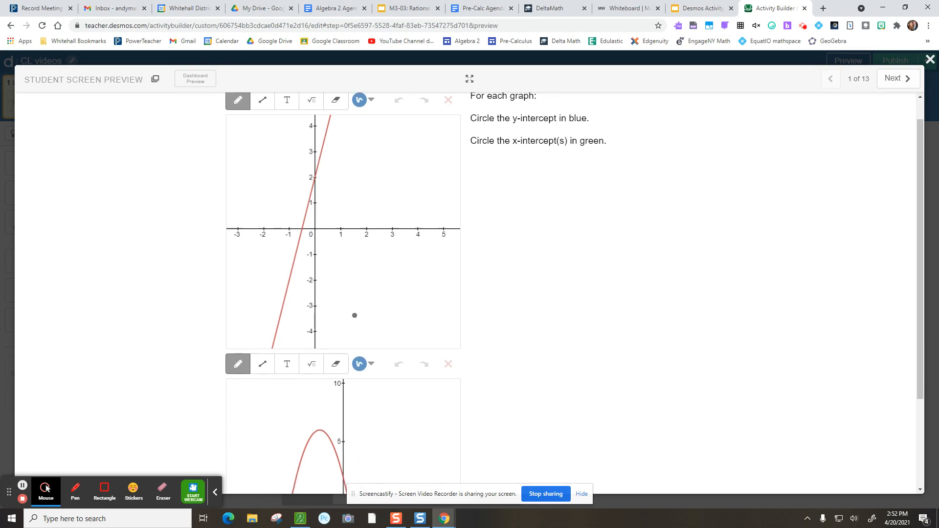
pyautogui.scroll(3, 358, 314)
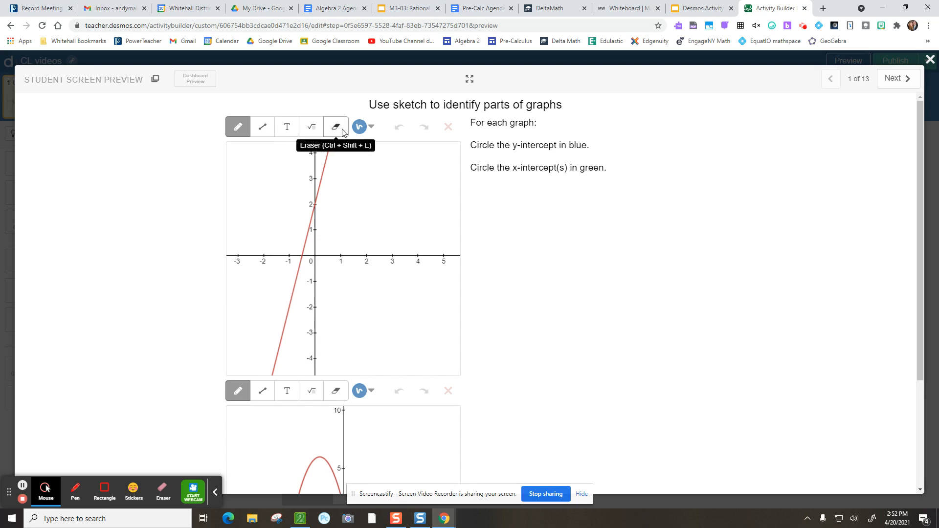
pyautogui.click(372, 129)
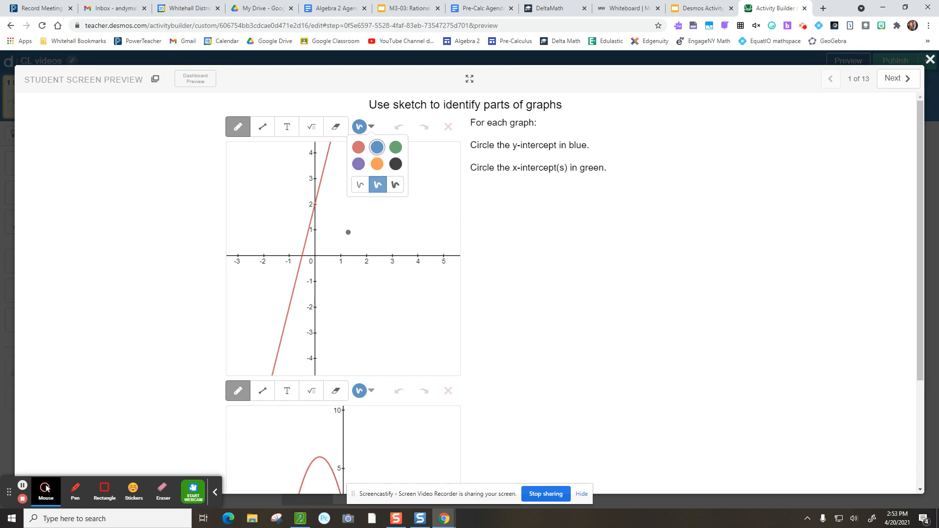
pyautogui.click(361, 185)
pyautogui.moveTo(324, 204)
pyautogui.mouseDown()
pyautogui.moveTo(312, 199)
pyautogui.moveTo(315, 212)
pyautogui.moveTo(323, 207)
pyautogui.mouseUp()
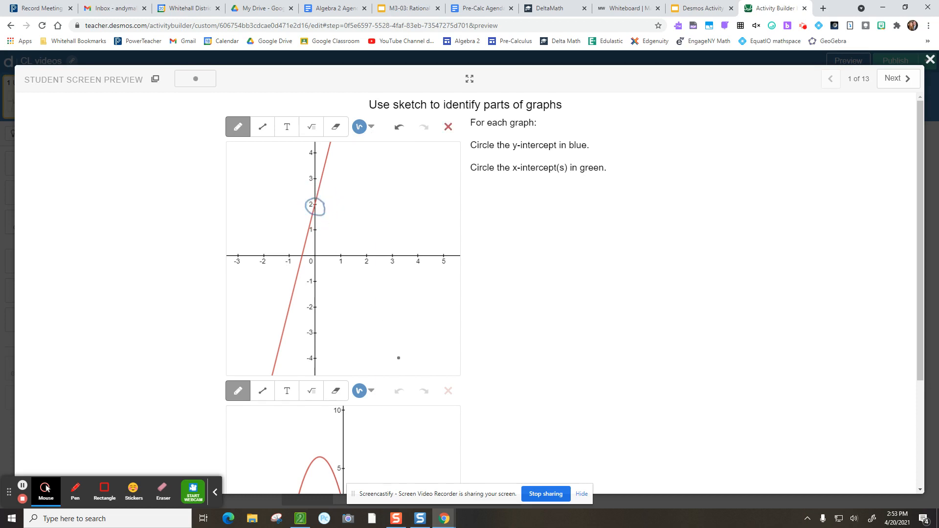
pyautogui.scroll(-3, 413, 406)
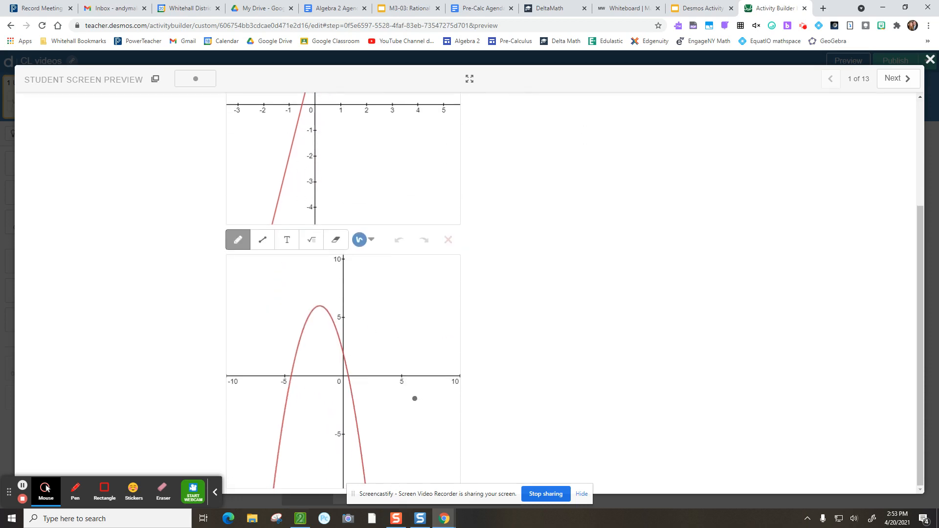
pyautogui.moveTo(349, 347)
pyautogui.mouseDown()
pyautogui.moveTo(342, 339)
pyautogui.moveTo(339, 356)
pyautogui.moveTo(350, 354)
pyautogui.moveTo(349, 344)
pyautogui.mouseUp()
# - Circle the x-intercept of the line in green with the medium-thickness pen
pyautogui.scroll(3, 430, 297)
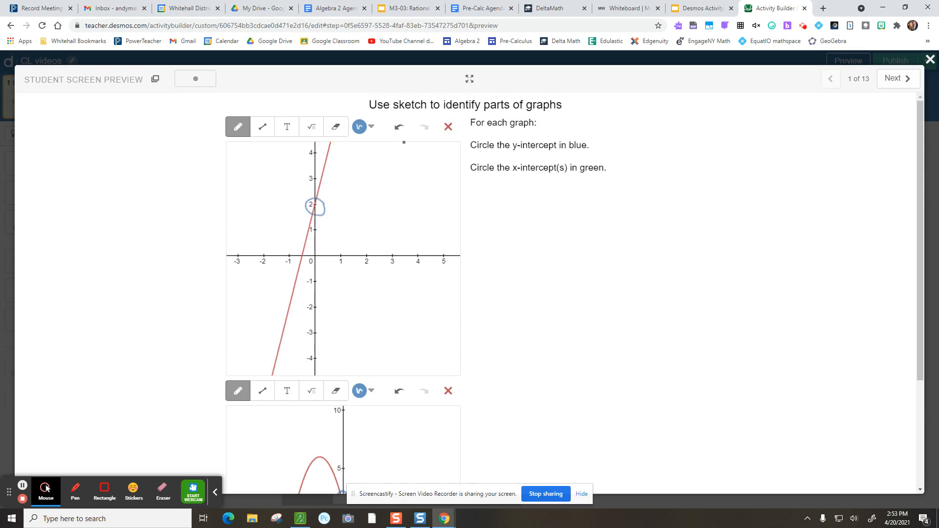
pyautogui.click(371, 128)
pyautogui.click(395, 153)
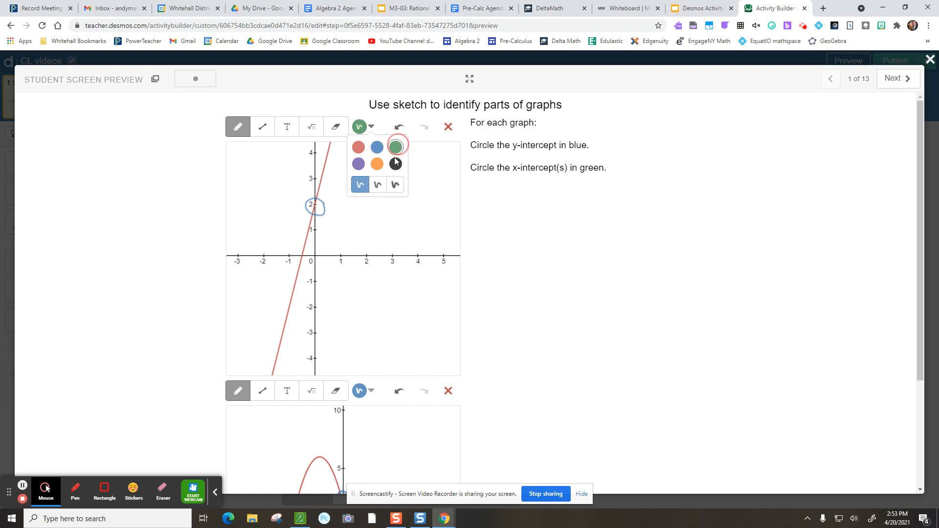
pyautogui.click(379, 185)
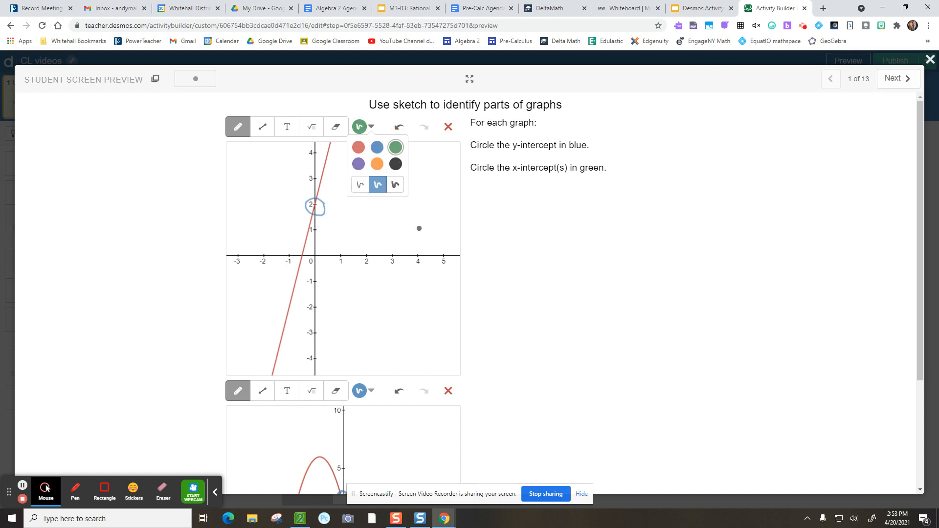
pyautogui.scroll(-3, 420, 226)
pyautogui.scroll(1, 343, 294)
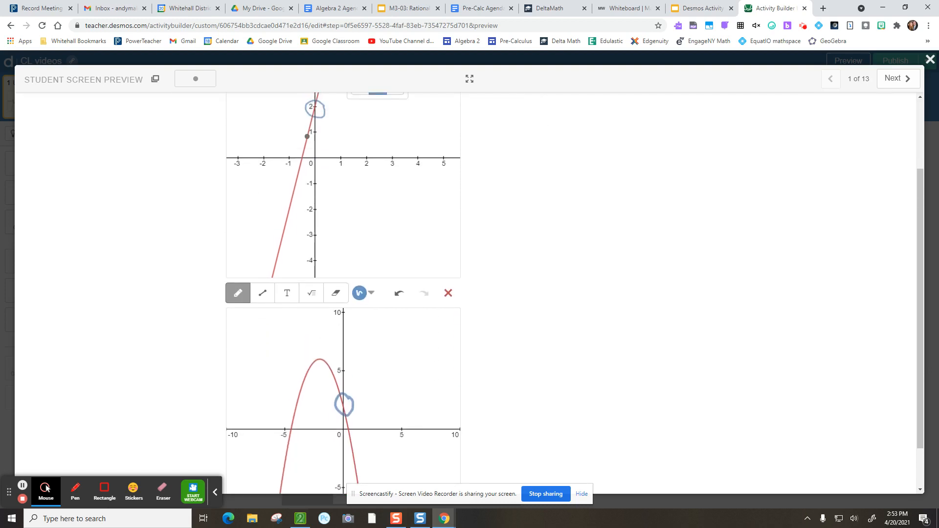
pyautogui.moveTo(309, 147)
pyautogui.mouseDown()
pyautogui.moveTo(300, 156)
pyautogui.moveTo(308, 165)
pyautogui.moveTo(309, 146)
pyautogui.mouseUp()
pyautogui.scroll(-1, 316, 376)
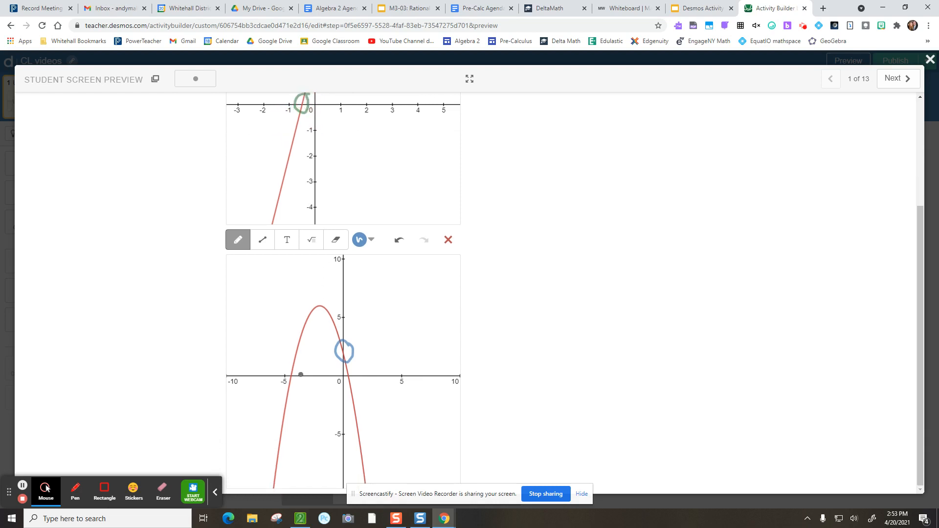
pyautogui.moveTo(295, 369)
pyautogui.mouseDown()
pyautogui.moveTo(285, 375)
pyautogui.moveTo(293, 380)
pyautogui.moveTo(295, 368)
pyautogui.mouseUp()
pyautogui.moveTo(355, 369)
pyautogui.mouseDown()
pyautogui.moveTo(346, 368)
pyautogui.moveTo(354, 382)
pyautogui.moveTo(355, 373)
pyautogui.mouseUp()
pyautogui.click(397, 244)
pyautogui.click(397, 245)
# - Switch the parabola sketch's pen to green and circle both of its x-intercepts
pyautogui.click(372, 244)
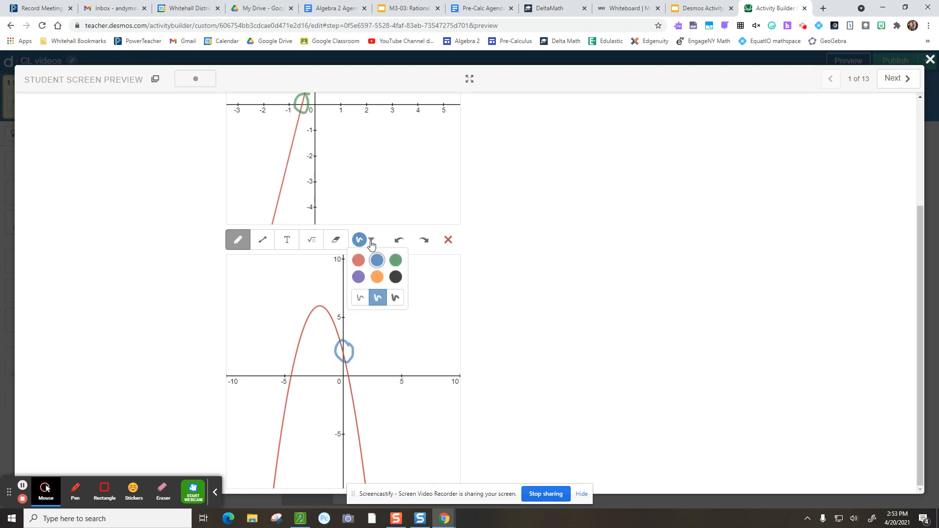
pyautogui.click(395, 261)
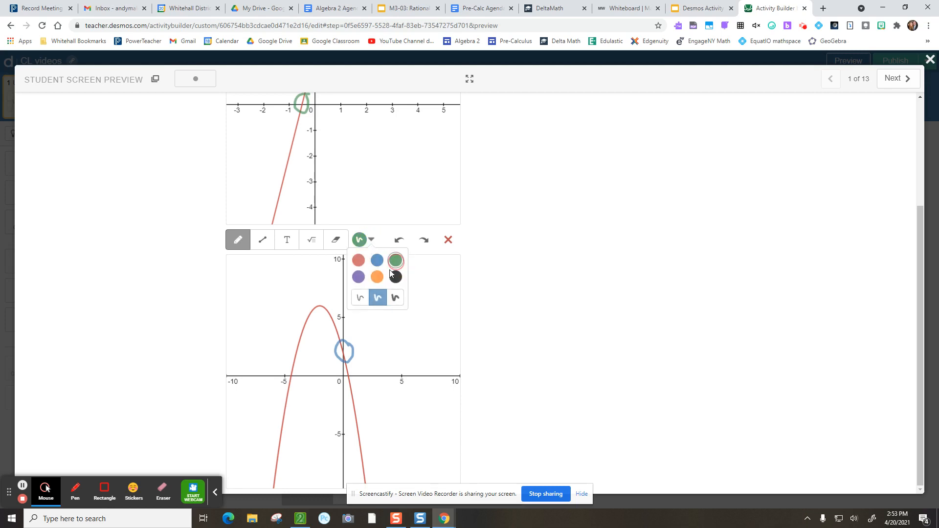
pyautogui.click(293, 368)
pyautogui.moveTo(284, 370)
pyautogui.mouseDown()
pyautogui.moveTo(281, 388)
pyautogui.moveTo(296, 368)
pyautogui.moveTo(337, 381)
pyautogui.moveTo(352, 379)
pyautogui.moveTo(349, 370)
pyautogui.mouseUp()
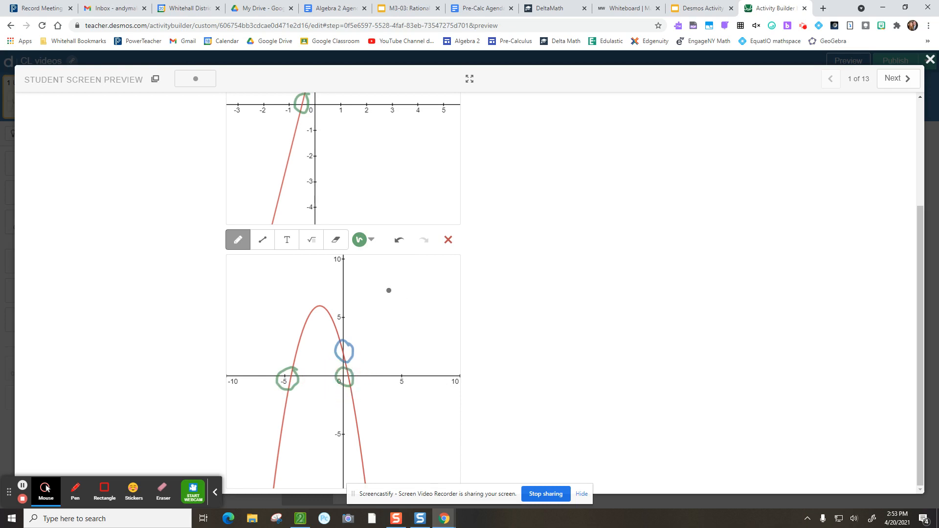
pyautogui.scroll(3, 389, 290)
pyautogui.scroll(-3, 412, 339)
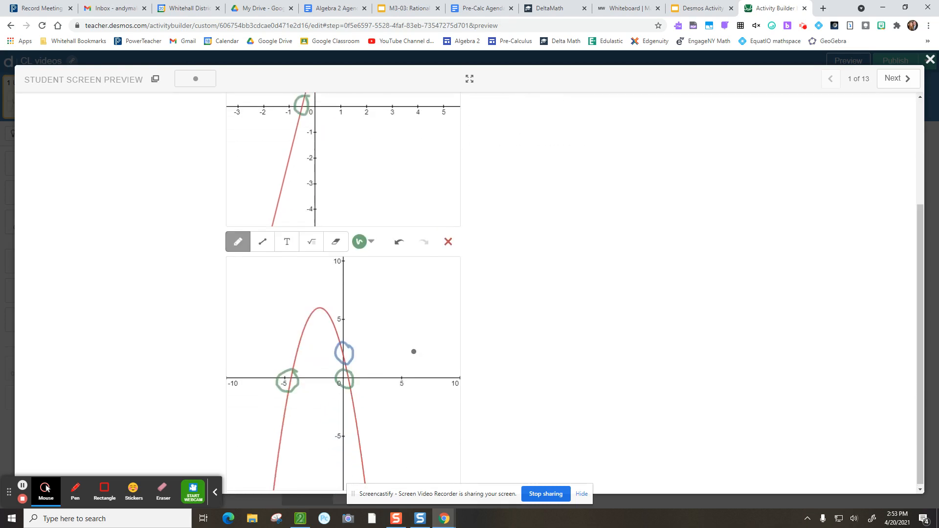
pyautogui.scroll(3, 409, 355)
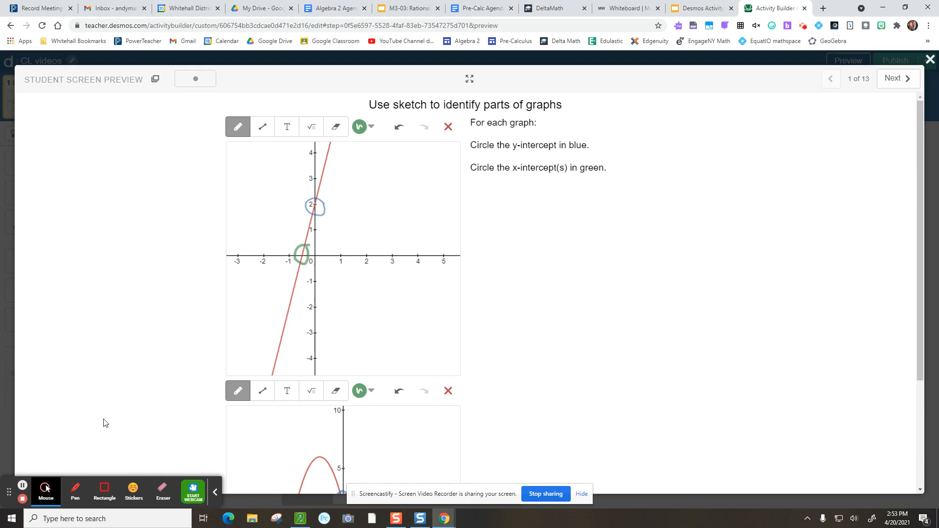
pyautogui.click(23, 487)
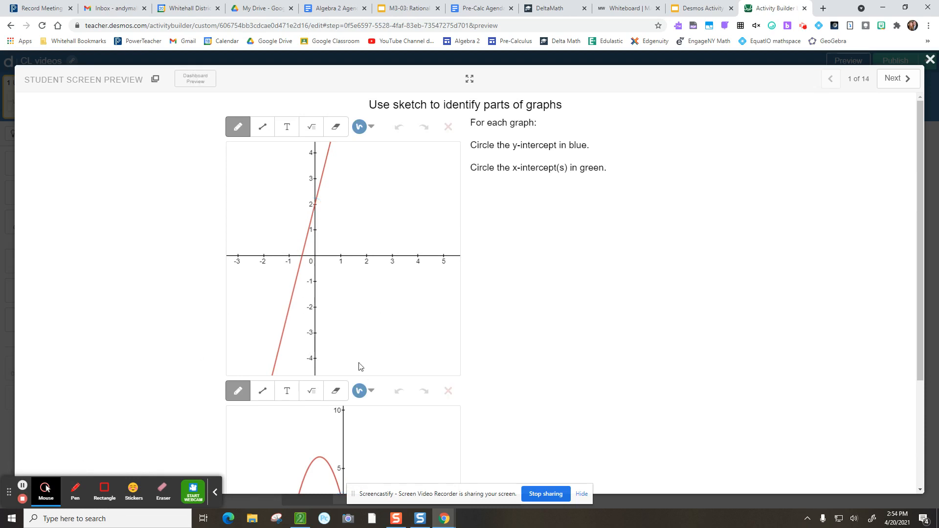
# - Close the student preview and add a sketch component to the empty screen 2
pyautogui.click(929, 61)
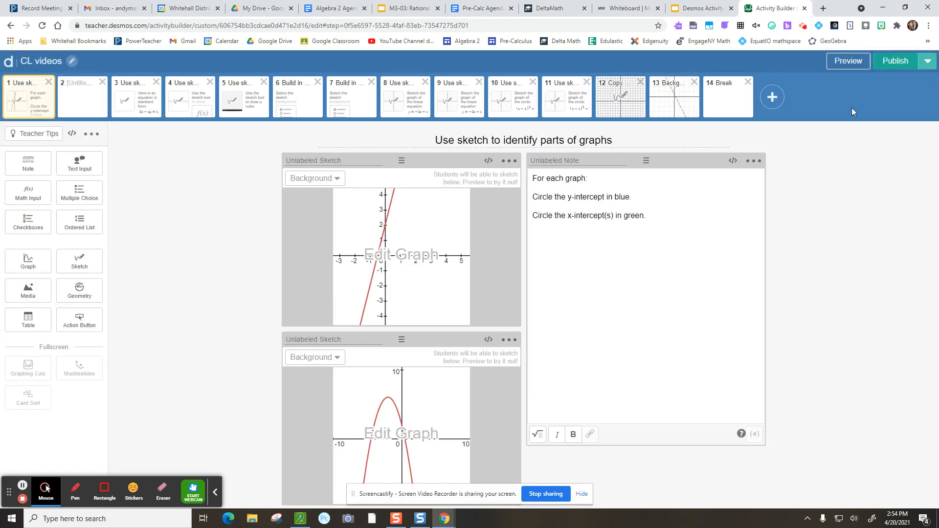
pyautogui.click(92, 107)
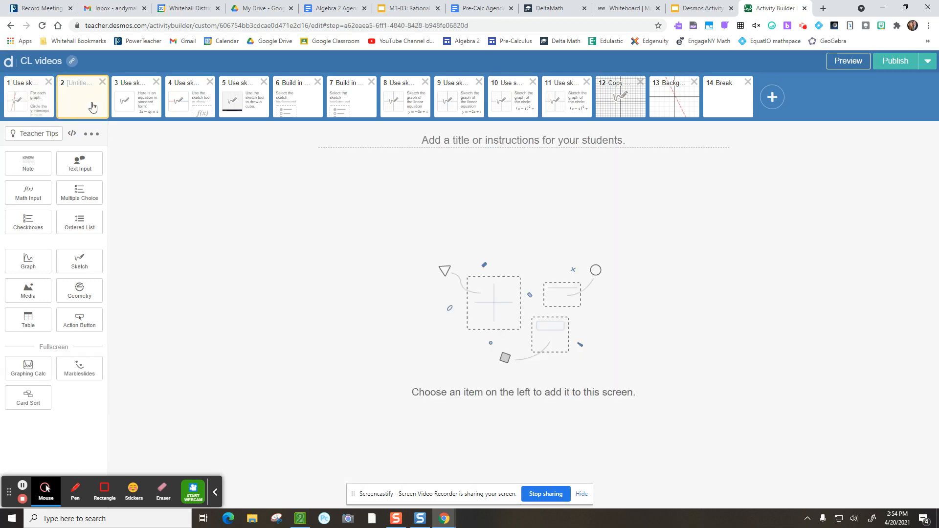
pyautogui.click(85, 267)
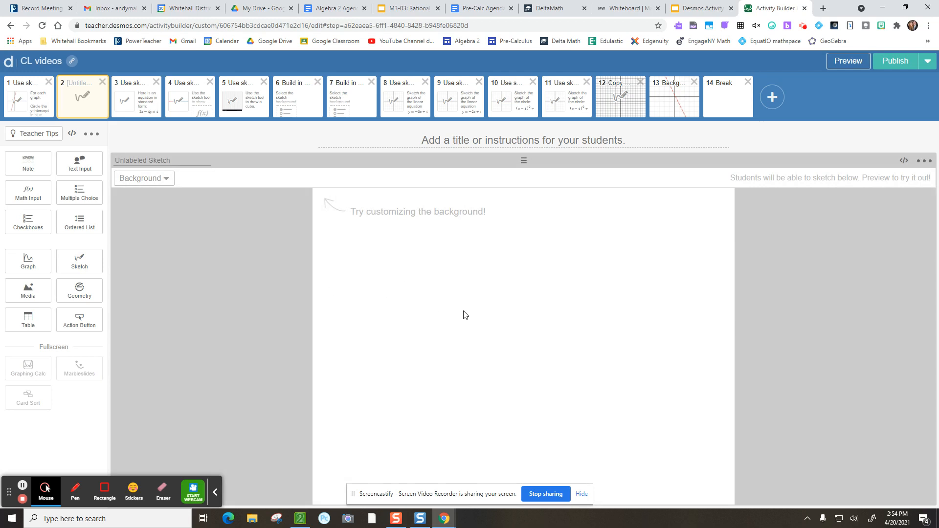
# - Try the editable graph and custom image backgrounds for the sketch and go back to the blank background
pyautogui.click(167, 179)
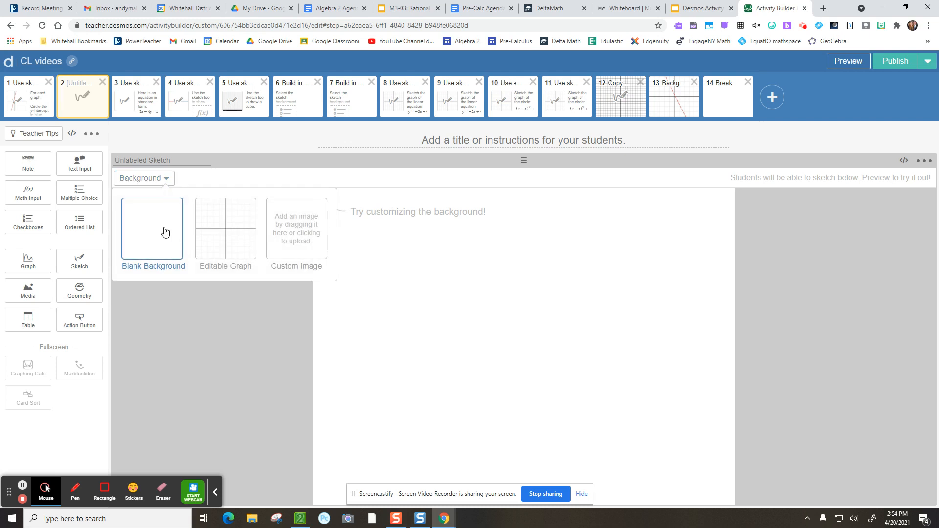
pyautogui.click(222, 242)
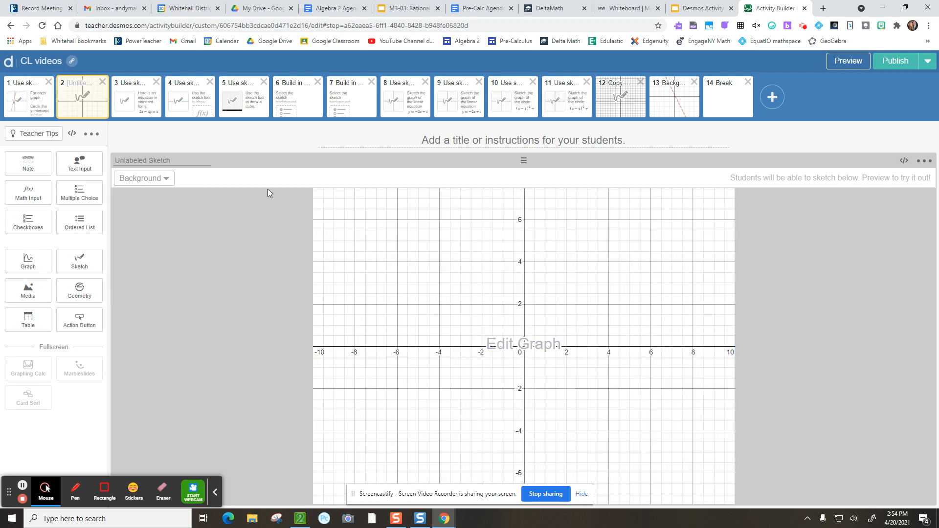
pyautogui.click(169, 179)
pyautogui.click(293, 238)
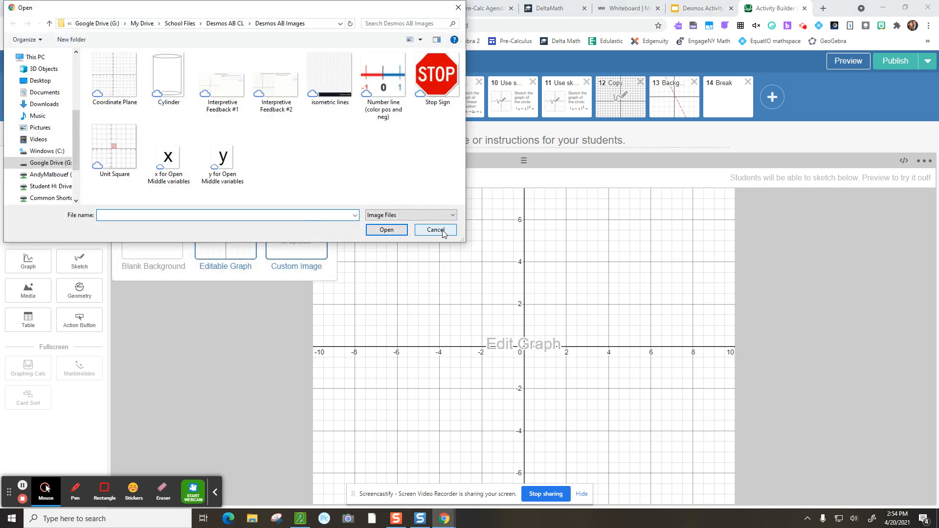
pyautogui.click(443, 231)
pyautogui.click(164, 235)
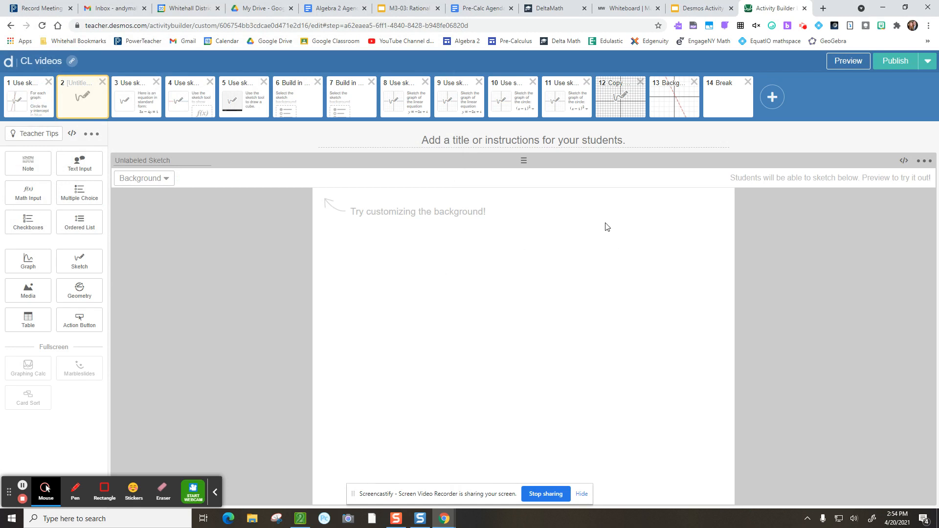
# - Preview screen 2 and draw a wavy line across the blank sketch with the thickest orange pen
pyautogui.click(846, 69)
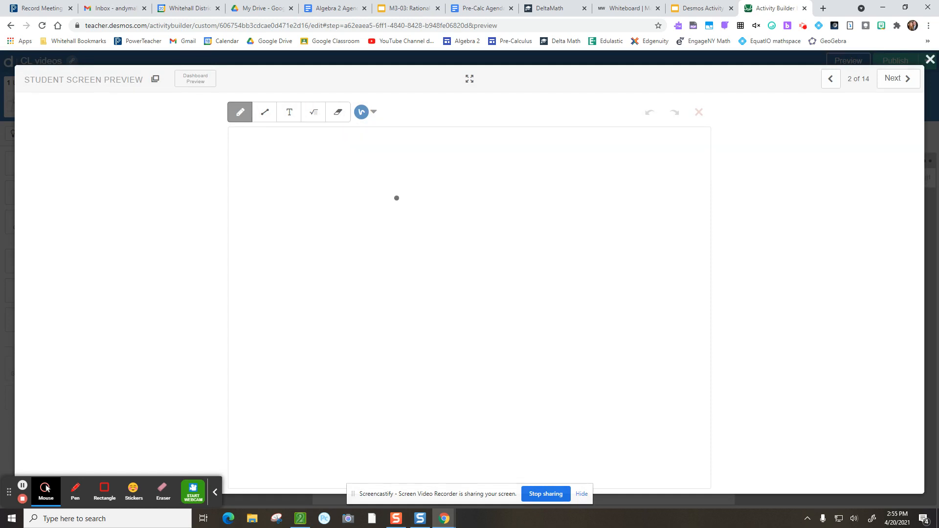
pyautogui.click(374, 113)
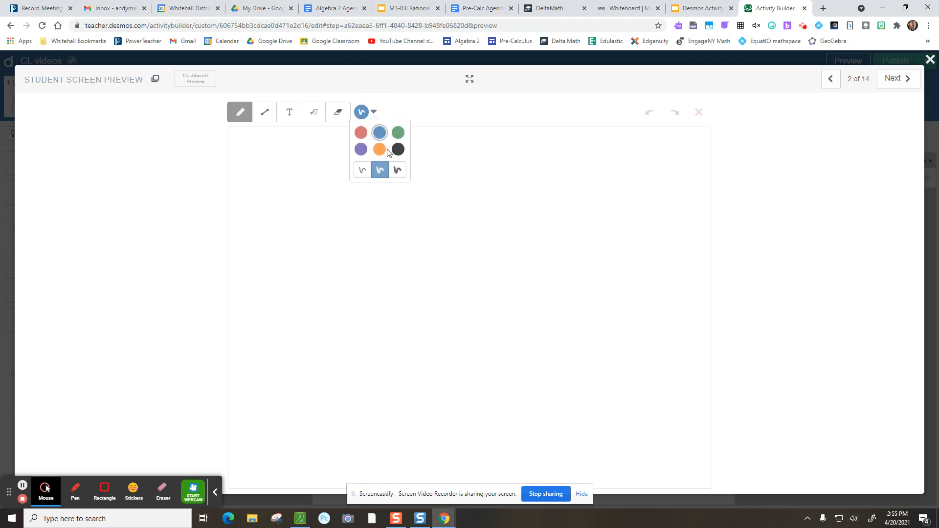
pyautogui.click(382, 151)
pyautogui.click(397, 170)
pyautogui.moveTo(277, 260)
pyautogui.mouseDown()
pyautogui.moveTo(329, 218)
pyautogui.moveTo(446, 258)
pyautogui.moveTo(671, 297)
pyautogui.mouseUp()
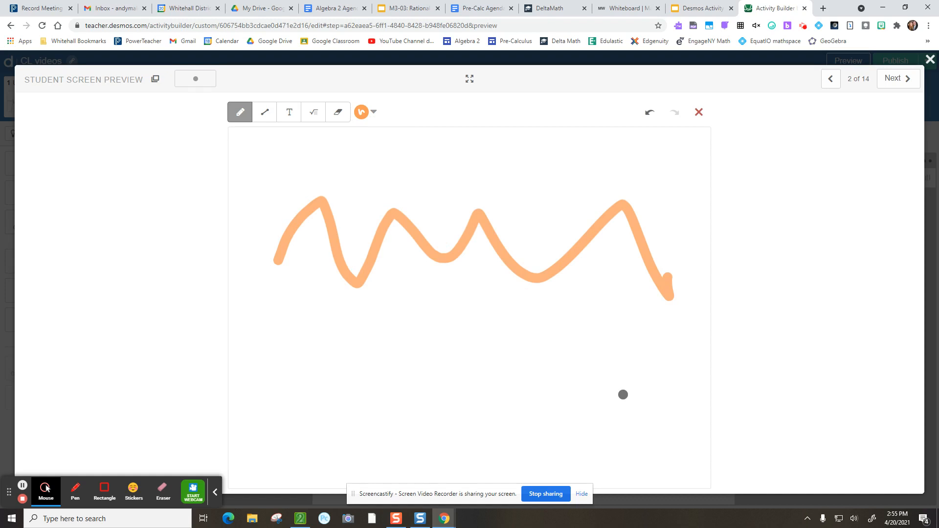
# - Leave the screen 2 preview, preview screen 3 instead, and highlight its instruction to show work on the sketch
pyautogui.click(930, 60)
pyautogui.click(116, 100)
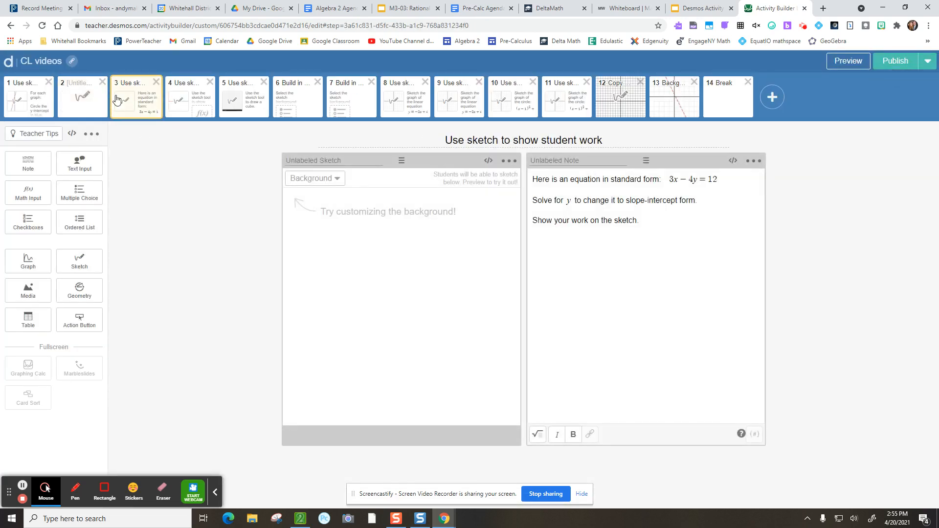
pyautogui.click(848, 60)
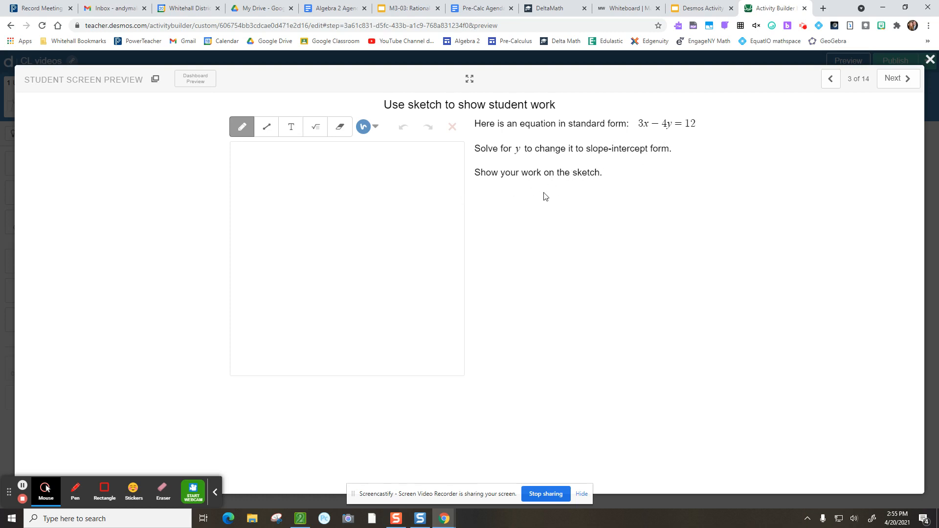
pyautogui.moveTo(481, 176); pyautogui.dragTo(604, 178)
pyautogui.click(601, 246)
# - Handwrite "3x − 4" with the pencil on the sketch and clear the whole sketch
pyautogui.moveTo(241, 158)
pyautogui.mouseDown()
pyautogui.moveTo(249, 165)
pyautogui.moveTo(238, 175)
pyautogui.moveTo(266, 166)
pyautogui.moveTo(259, 172)
pyautogui.moveTo(302, 175)
pyautogui.mouseUp()
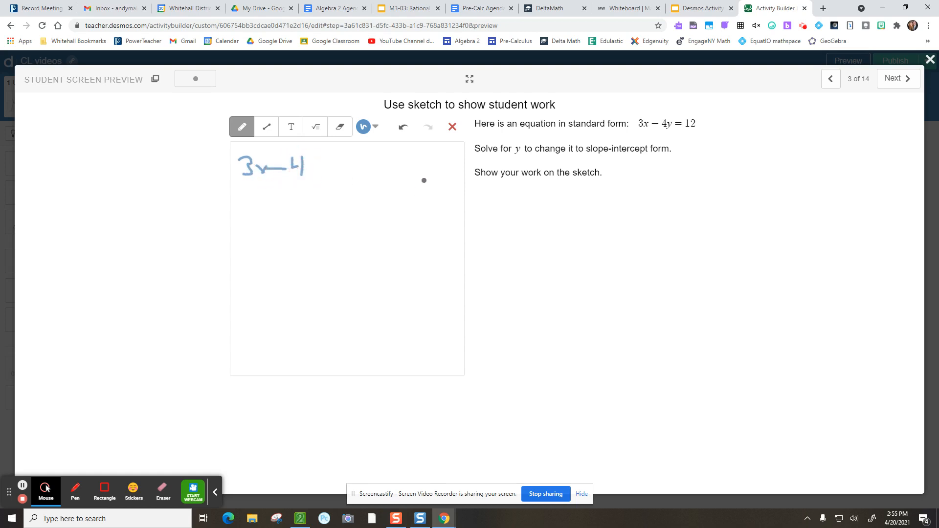
pyautogui.click(452, 127)
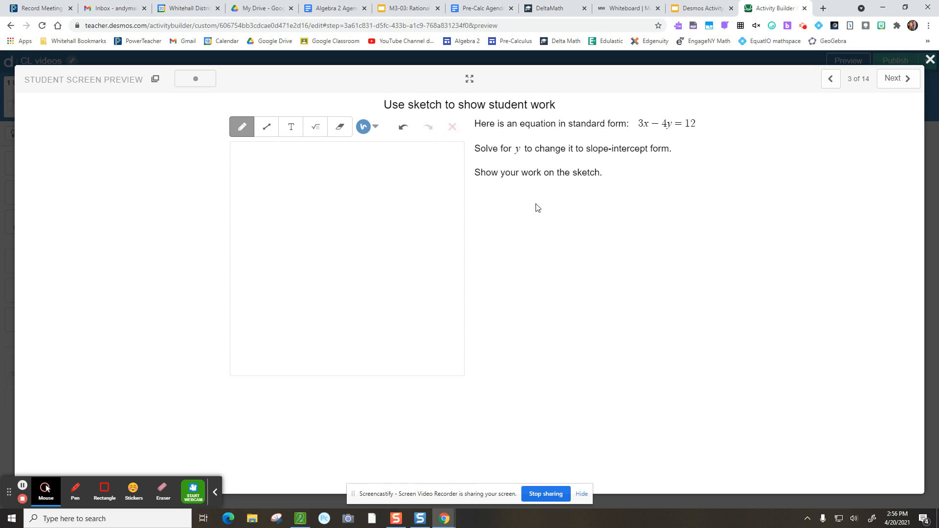
# - Add the equation 3x − 4y = 12 near the top of the sketch with the math tool
pyautogui.click(317, 133)
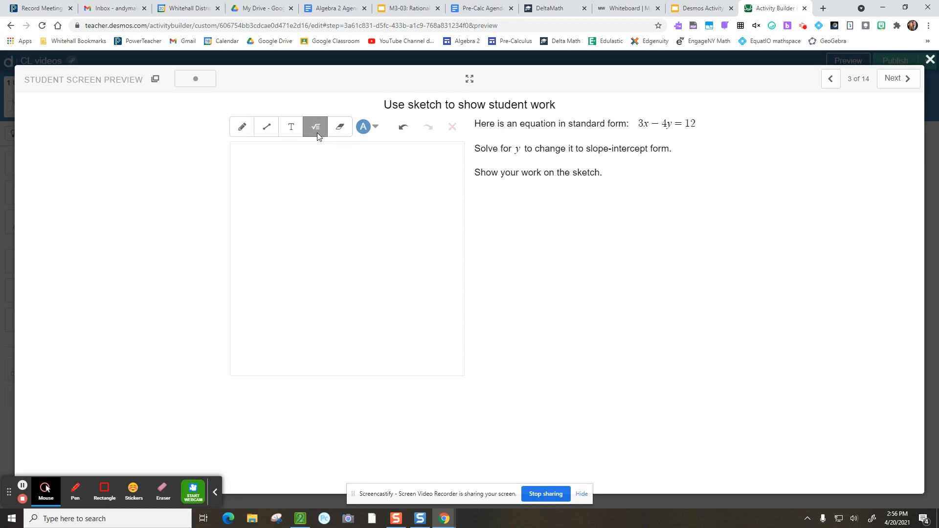
pyautogui.click(243, 160)
pyautogui.write('3x')
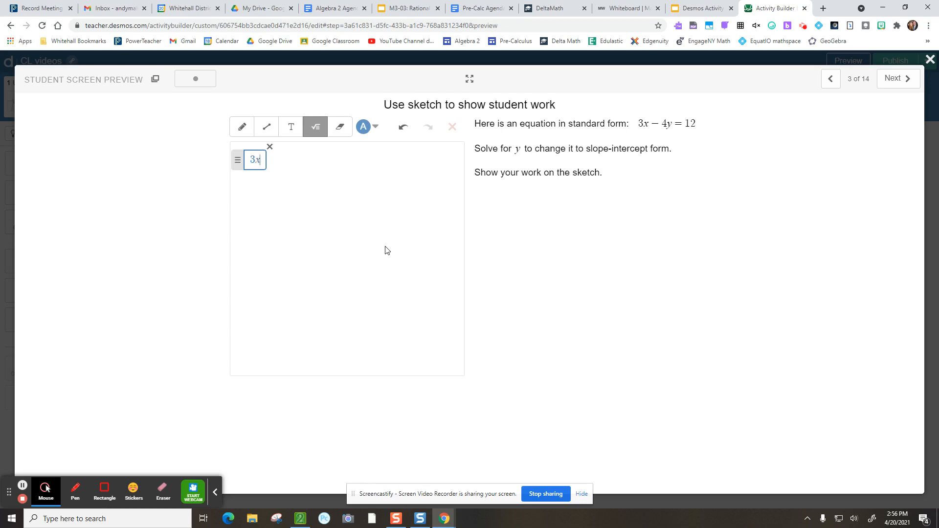
pyautogui.write('-4y=12')
# - Add the next solution line, −4y = −3x + 12, as math directly below the first equation
pyautogui.click(250, 184)
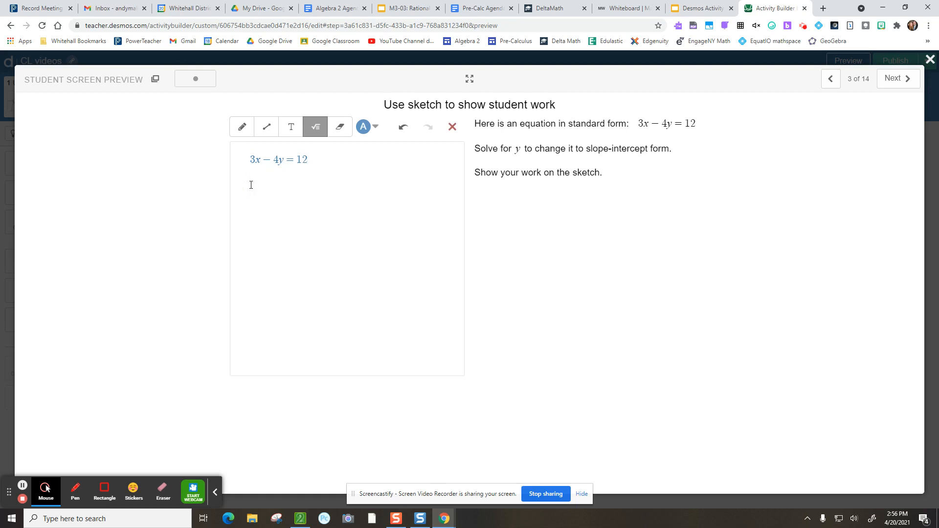
pyautogui.click(251, 185)
pyautogui.write('-4y=-3x+12')
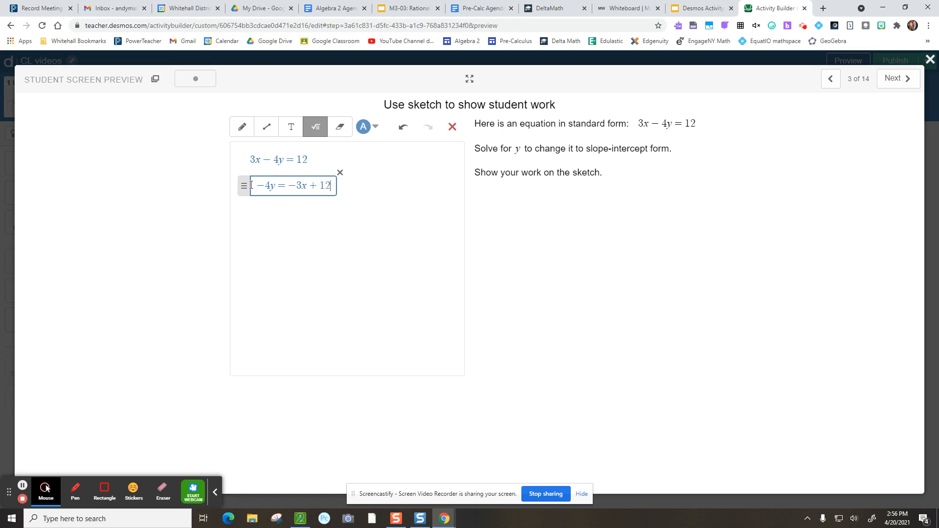
# - Start a third solution line as math below the second equation, entering the fraction −4y over −4 followed by an equals sign
pyautogui.click(292, 218)
pyautogui.click(287, 216)
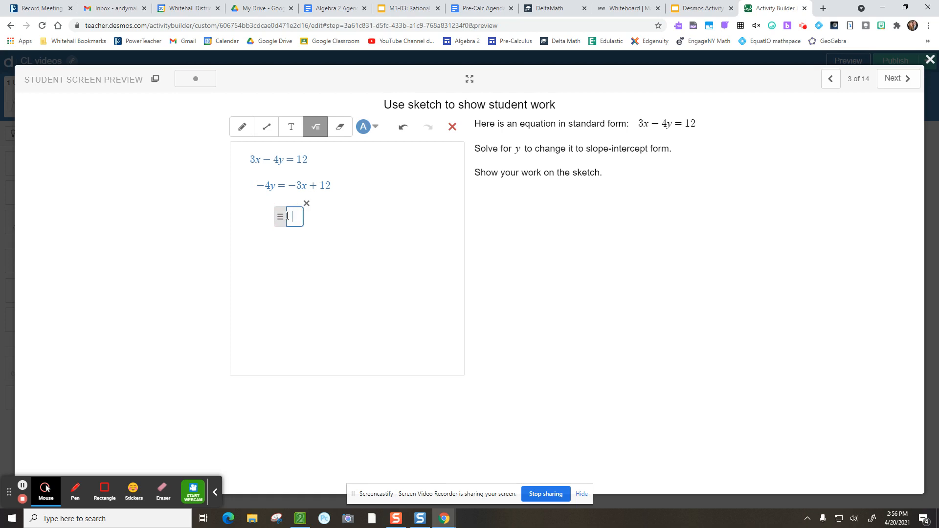
pyautogui.write('/')
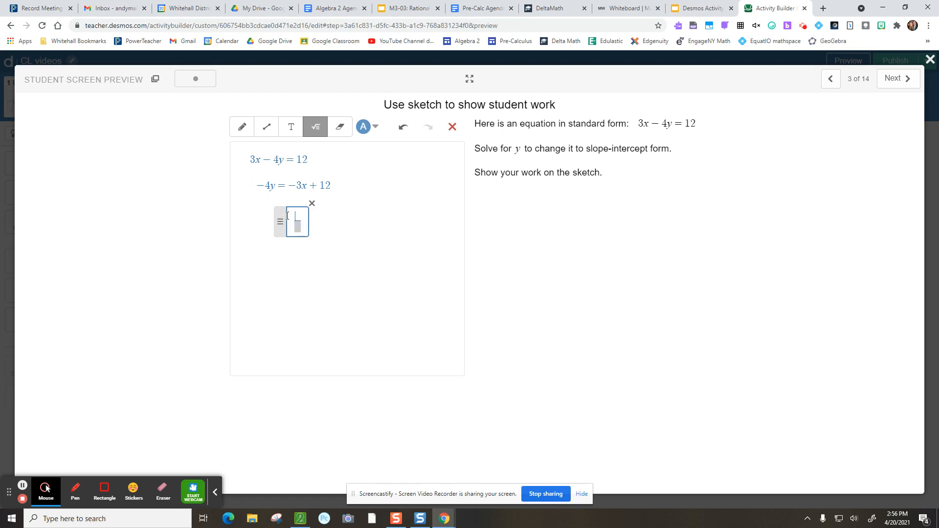
pyautogui.write('-4y/')
pyautogui.press('Down')
pyautogui.write('-4')
pyautogui.press('Right')
pyautogui.write('=')
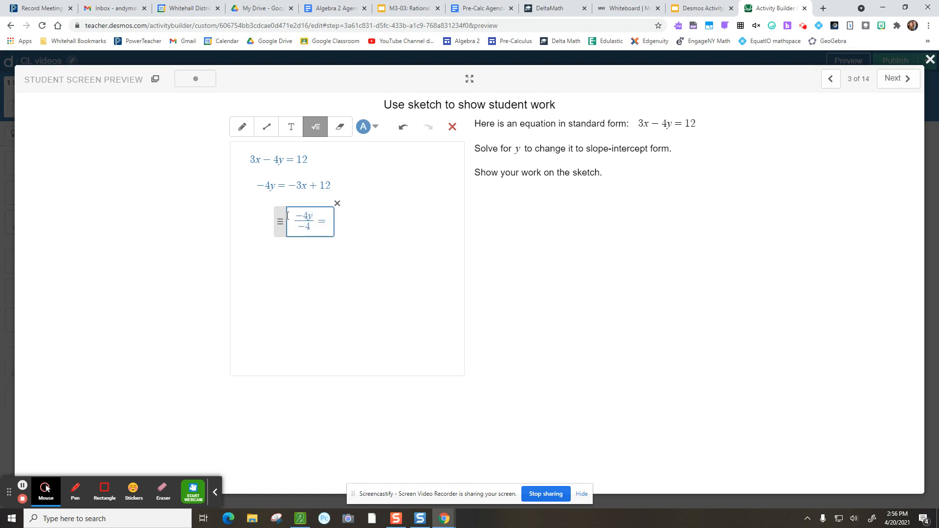
# - Complete the right side of the third solution line with the fractions −3x over −4 plus 12 over −4
pyautogui.write('/')
pyautogui.write('-3x/')
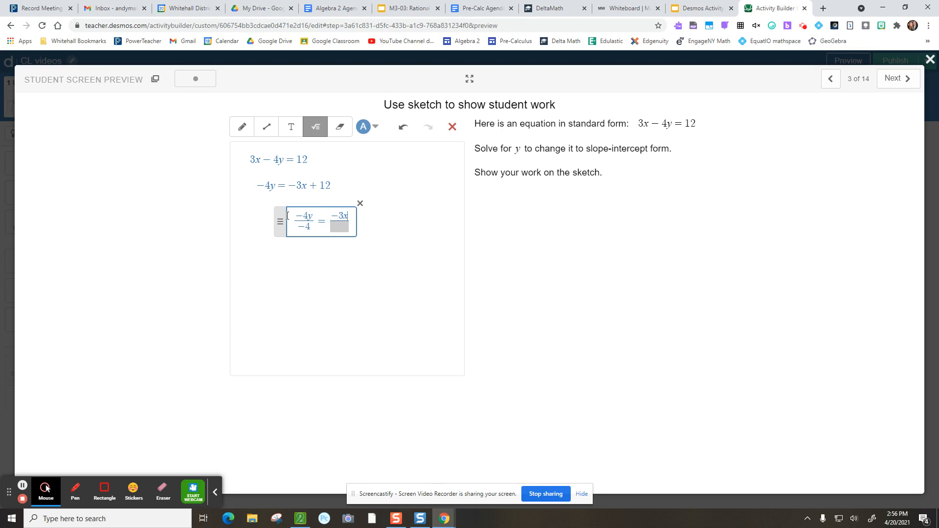
pyautogui.press('Down')
pyautogui.write('-4+')
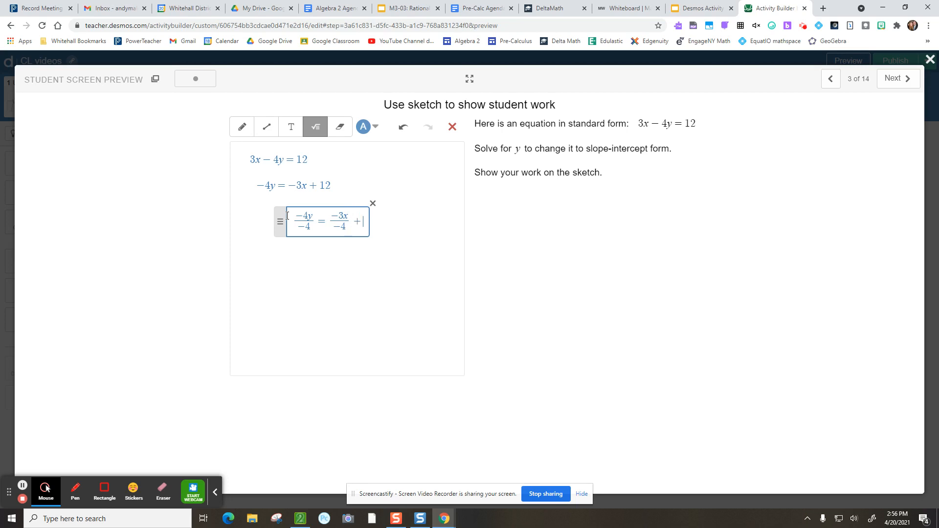
pyautogui.write('/')
pyautogui.write('12/')
pyautogui.press('Down')
pyautogui.write('-4')
pyautogui.click(403, 249)
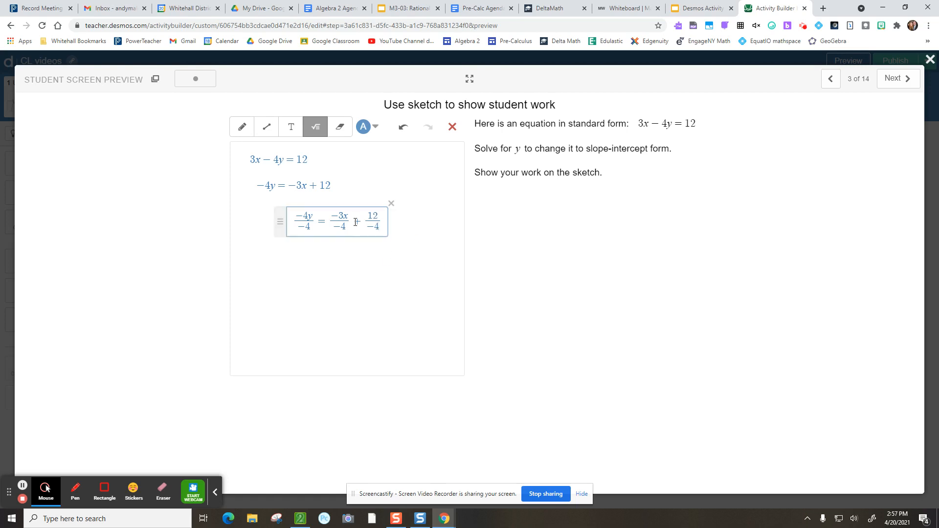
# - Reposition the three equations on the sketch, spacing them vertically with the fraction line directly beneath the second equation
pyautogui.moveTo(280, 223); pyautogui.dragTo(258, 241)
pyautogui.click(280, 183)
pyautogui.moveTo(243, 186); pyautogui.dragTo(238, 193)
pyautogui.click(277, 166)
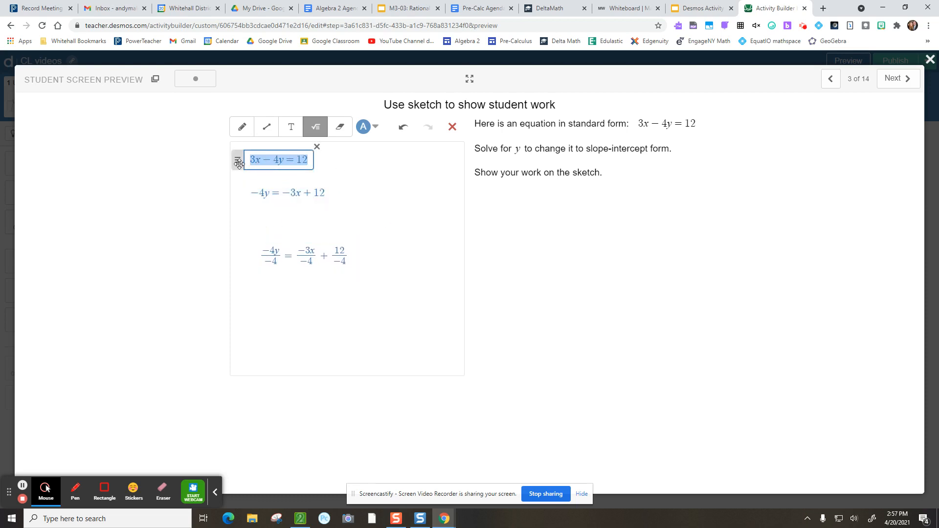
pyautogui.moveTo(238, 159); pyautogui.dragTo(257, 157)
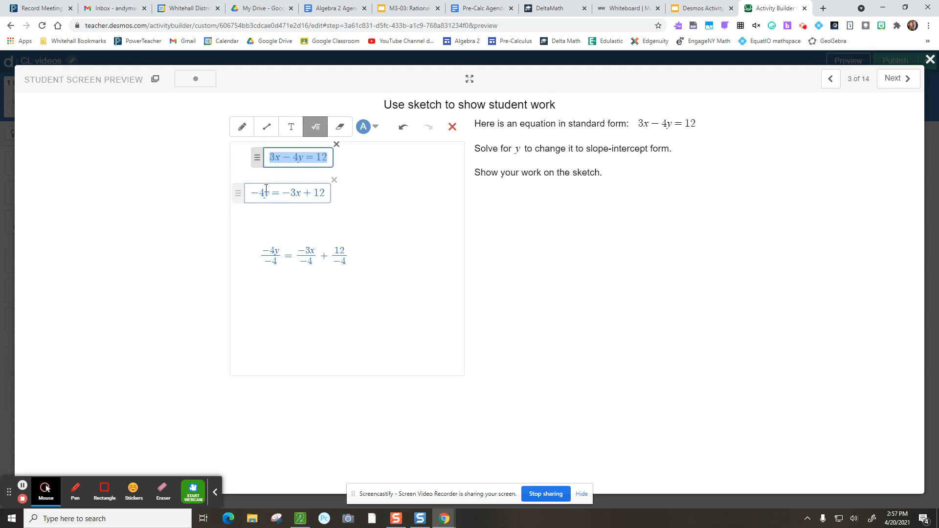
pyautogui.click(308, 254)
pyautogui.moveTo(249, 260); pyautogui.dragTo(244, 236)
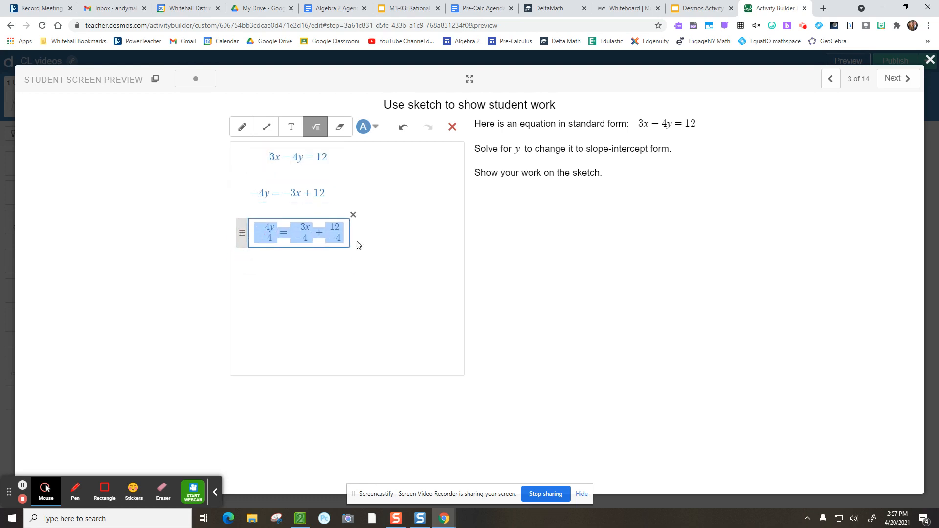
pyautogui.click(362, 233)
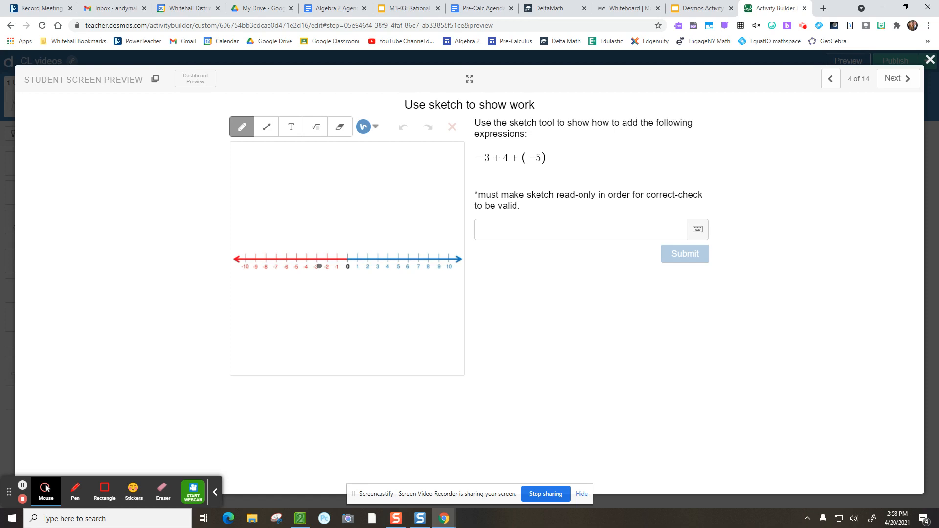
# - With a medium green pencil, mark −3 on the screen 4 number line and draw arrows from −3 to 1 and back to −4
pyautogui.click(375, 129)
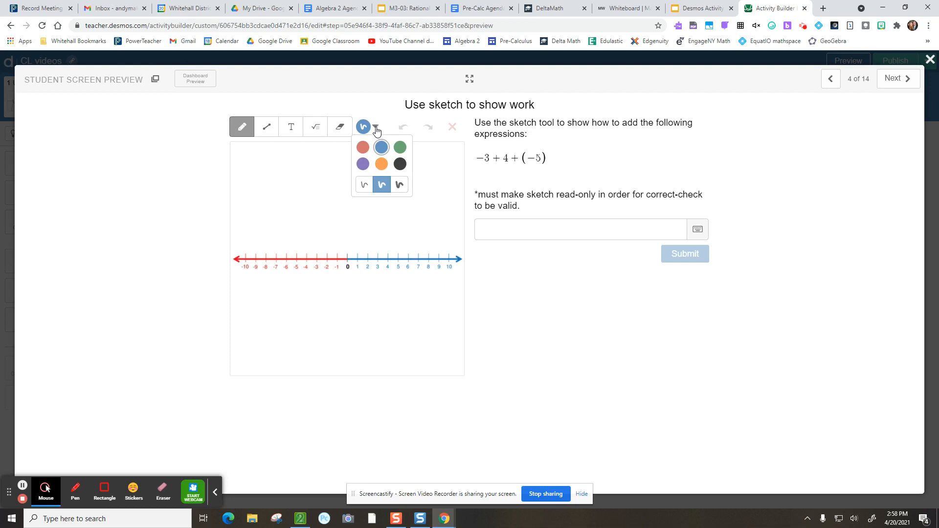
pyautogui.click(403, 151)
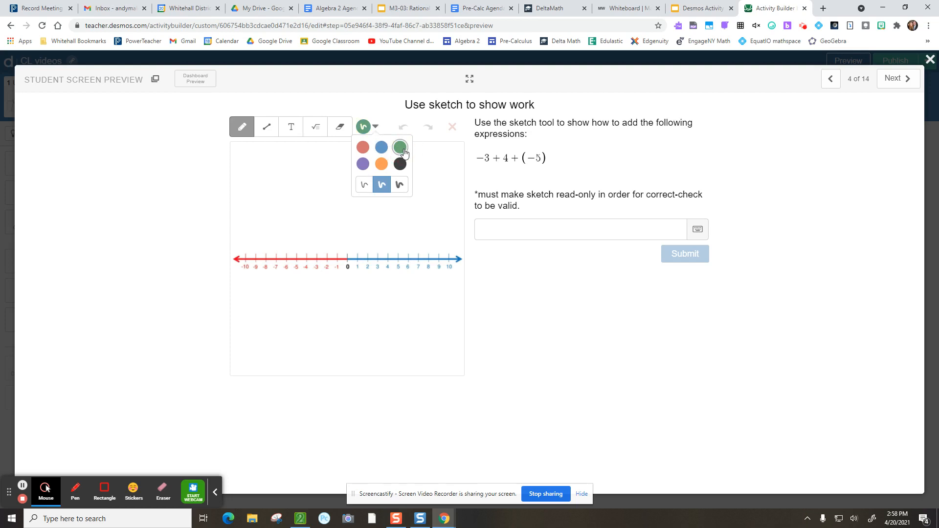
pyautogui.click(382, 184)
pyautogui.click(317, 259)
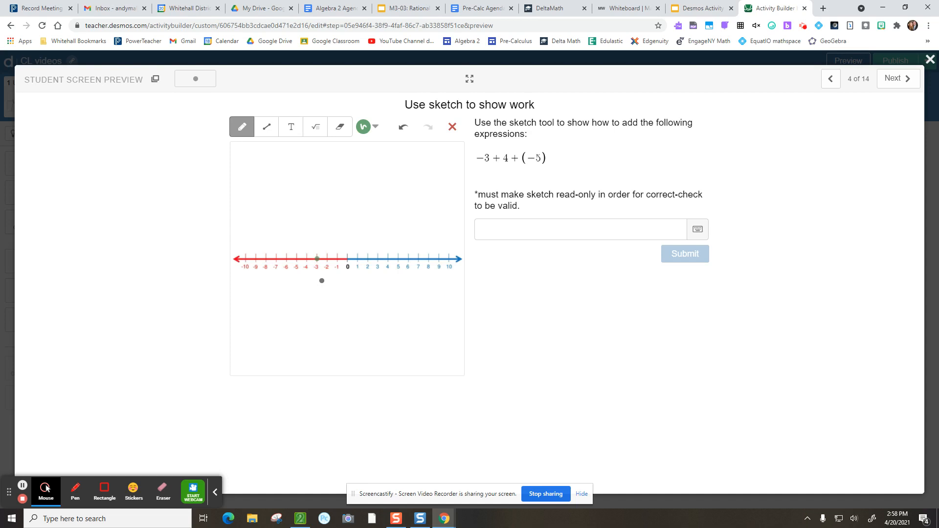
pyautogui.moveTo(317, 259); pyautogui.dragTo(352, 262)
pyautogui.moveTo(357, 250)
pyautogui.mouseDown()
pyautogui.moveTo(313, 248)
pyautogui.moveTo(313, 257)
pyautogui.mouseUp()
# - Enter −4 as the math answer for the sum and submit it
pyautogui.click(496, 226)
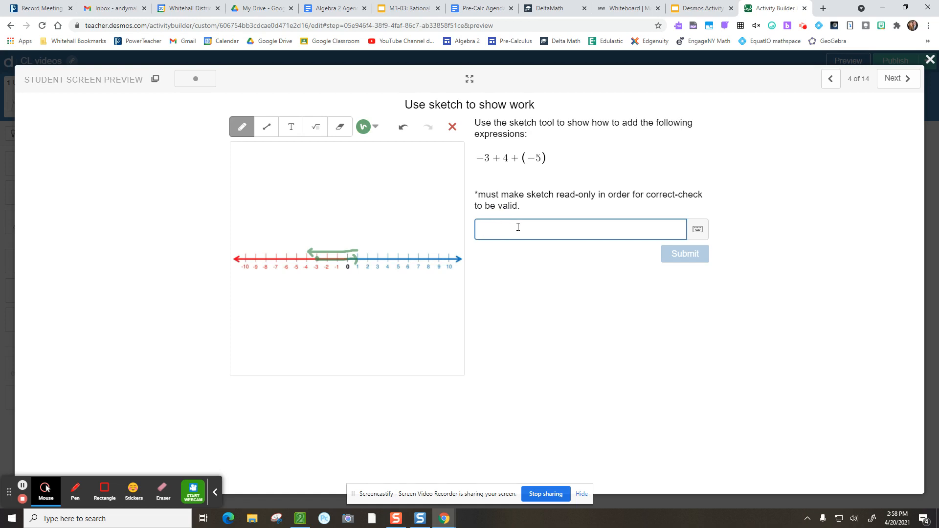
pyautogui.write('-4')
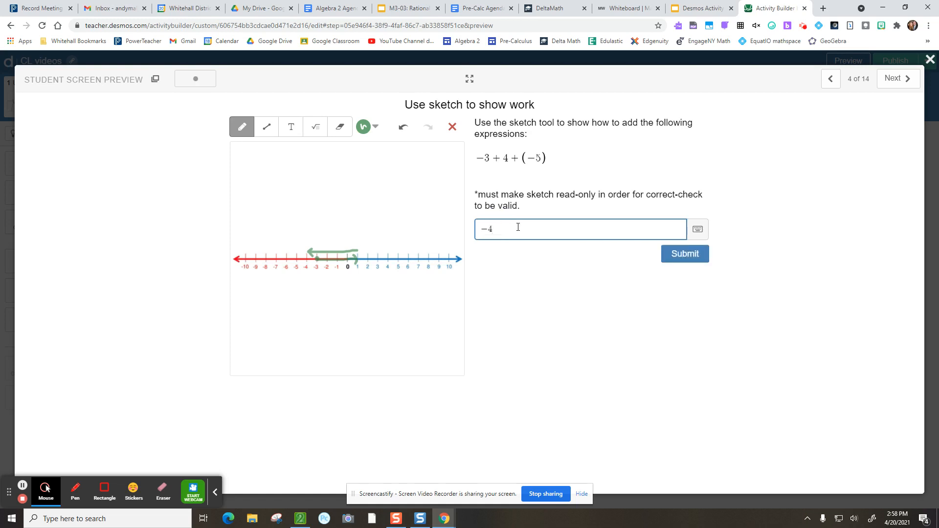
pyautogui.click(686, 255)
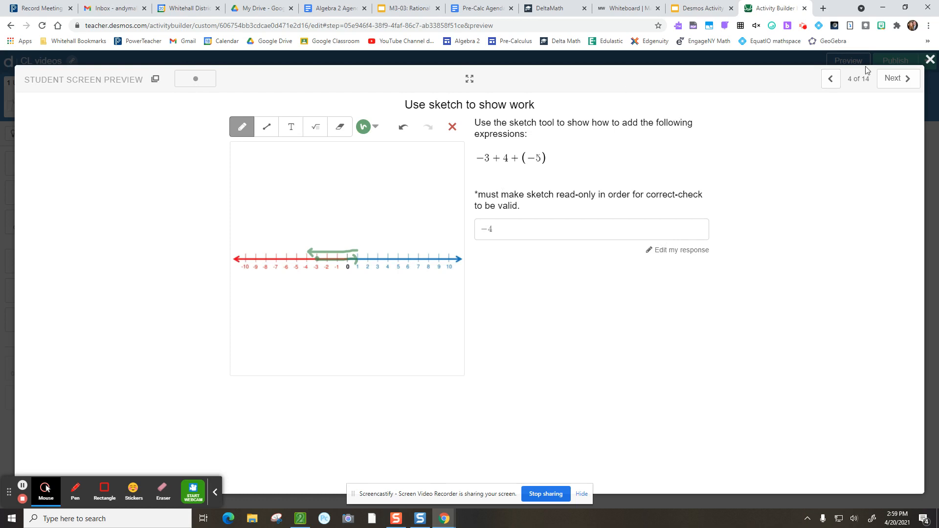
# - Leave the preview and review the correct-check script of the screen 4 math input
pyautogui.click(930, 59)
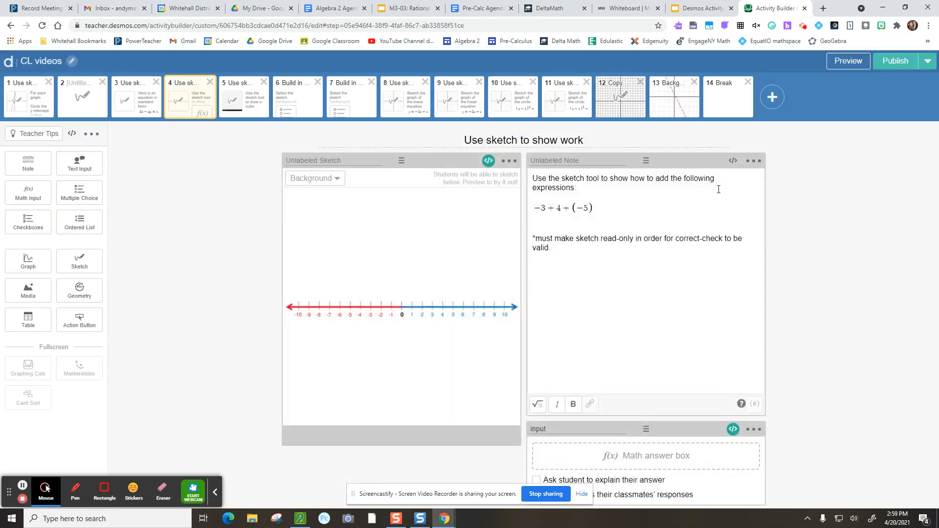
pyautogui.click(733, 429)
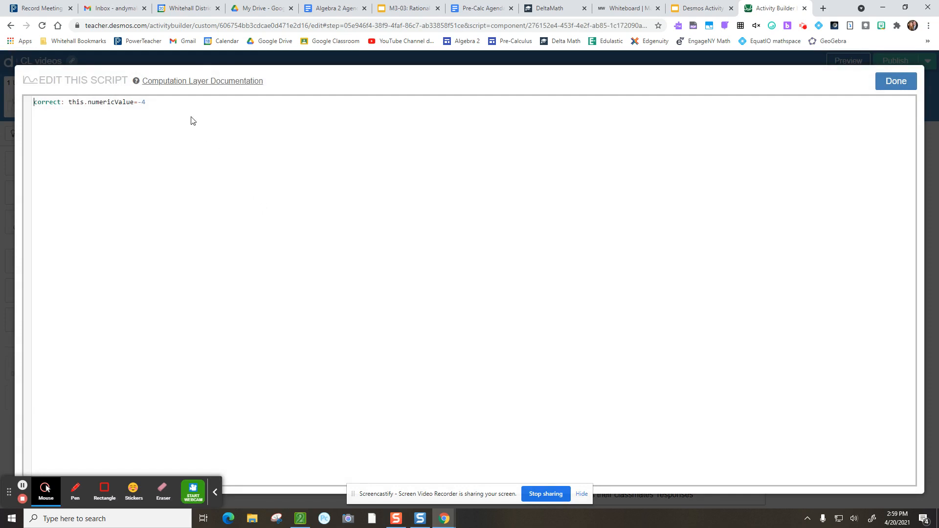
pyautogui.click(896, 81)
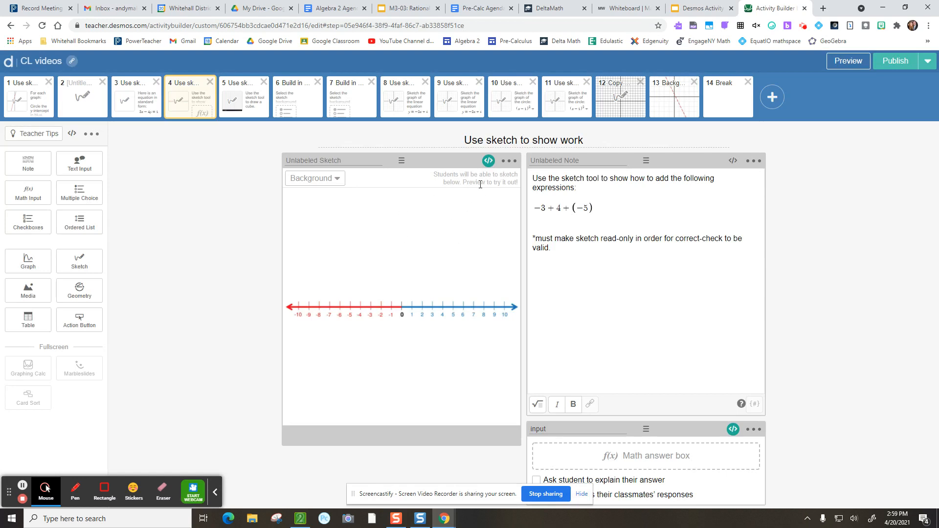
# - Uncomment readOnly: true in the number line sketch's script and save the script
pyautogui.click(488, 162)
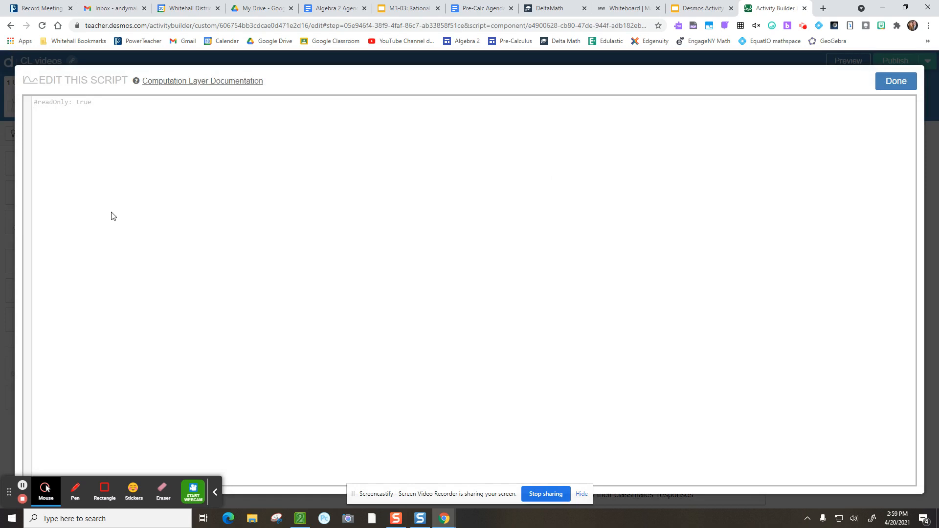
pyautogui.click(38, 105)
pyautogui.press('Delete')
pyautogui.click(896, 82)
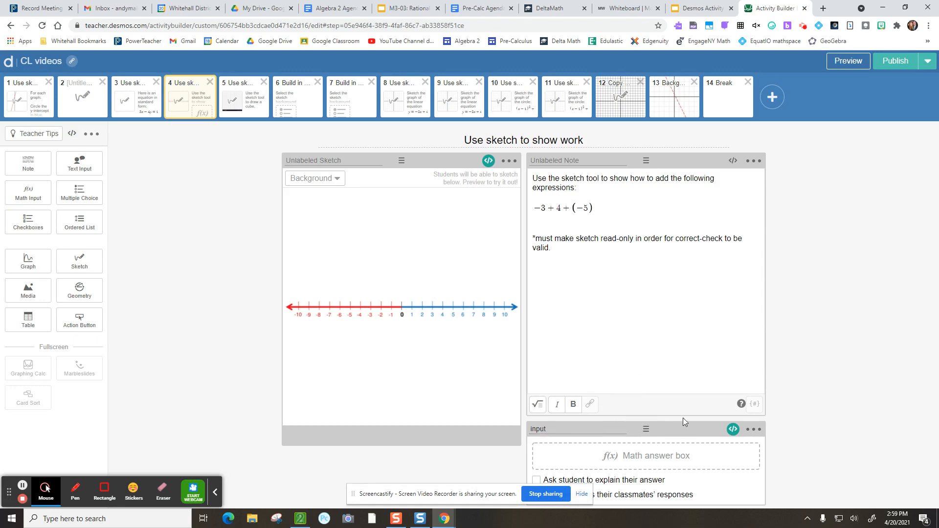
# - Preview screen 4 again, scribble on the number line sketch, and enter −4 as the answer
pyautogui.click(846, 61)
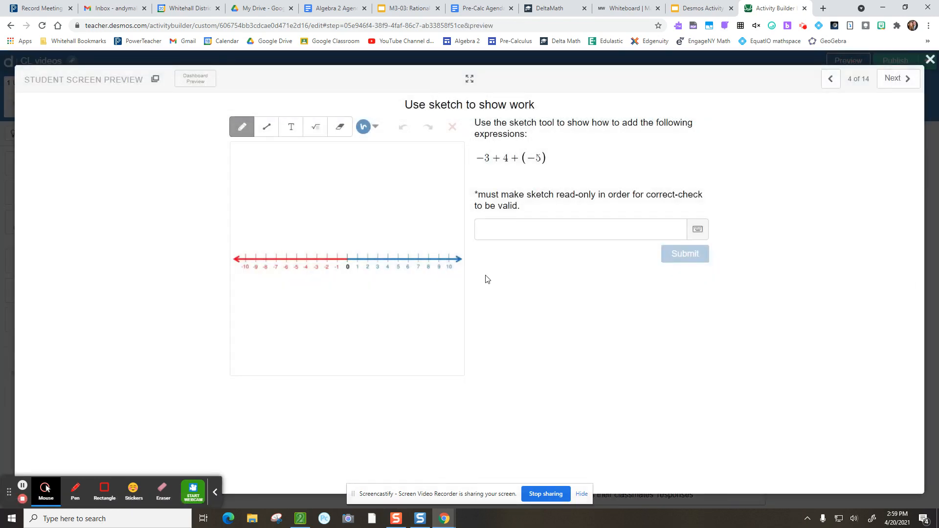
pyautogui.moveTo(274, 224)
pyautogui.mouseDown()
pyautogui.moveTo(315, 212)
pyautogui.moveTo(391, 225)
pyautogui.moveTo(402, 251)
pyautogui.mouseUp()
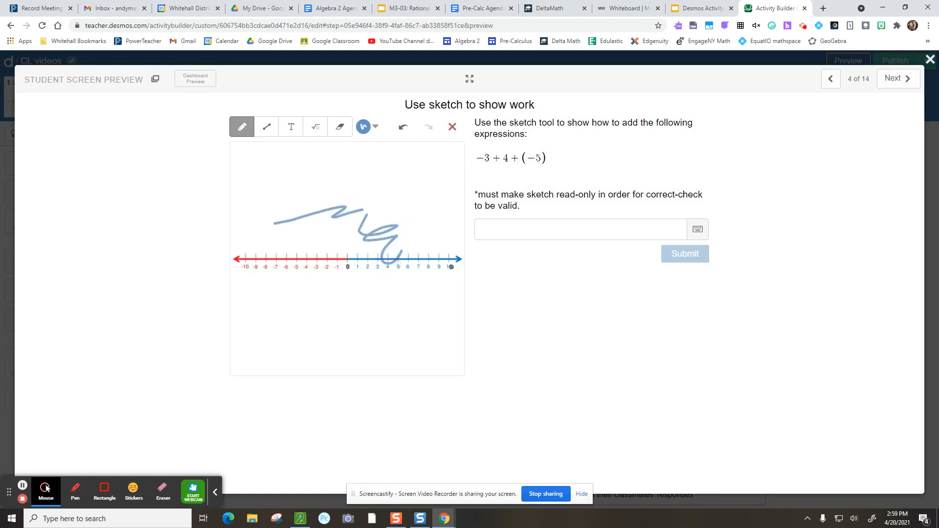
pyautogui.click(533, 229)
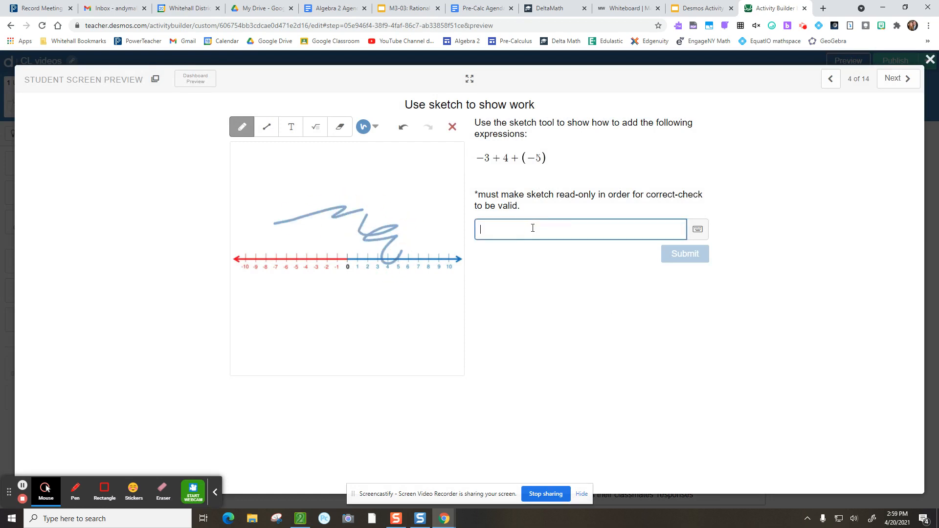
pyautogui.write('-4')
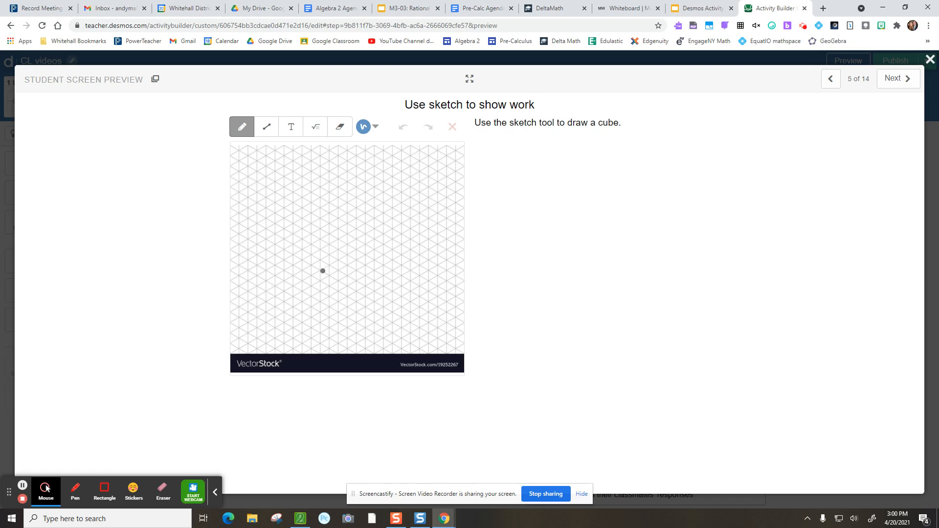
# - Set the pencil to thin red on screen 5, try a short horizontal freehand stroke on the isometric grid, and undo it
pyautogui.click(371, 129)
pyautogui.click(368, 151)
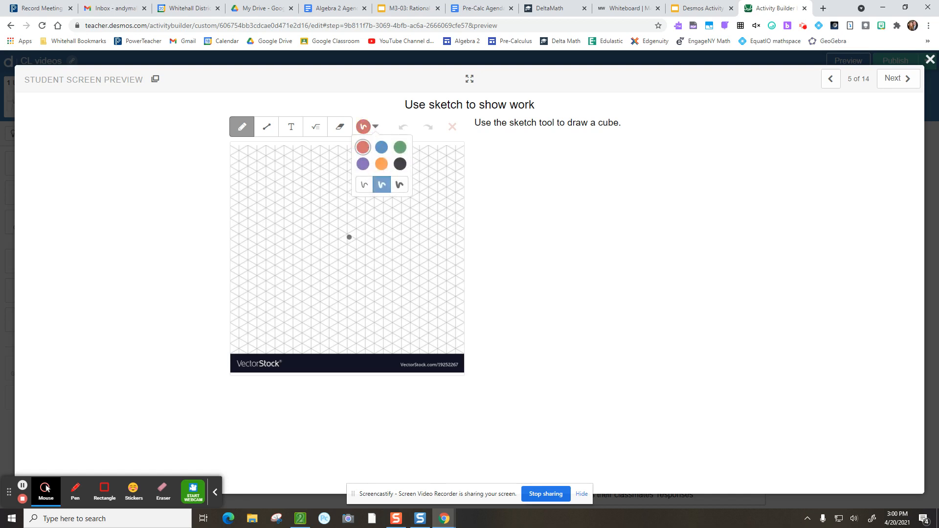
pyautogui.click(364, 184)
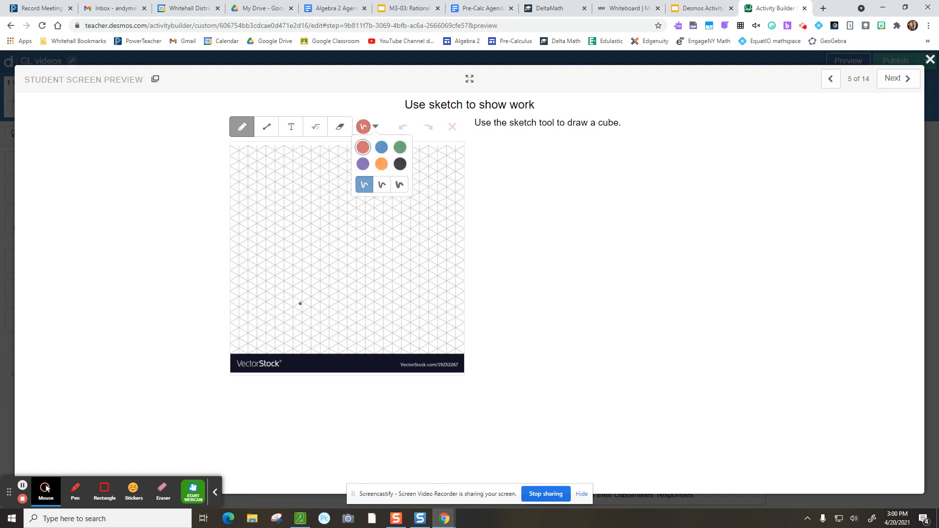
pyautogui.moveTo(302, 302); pyautogui.dragTo(337, 302)
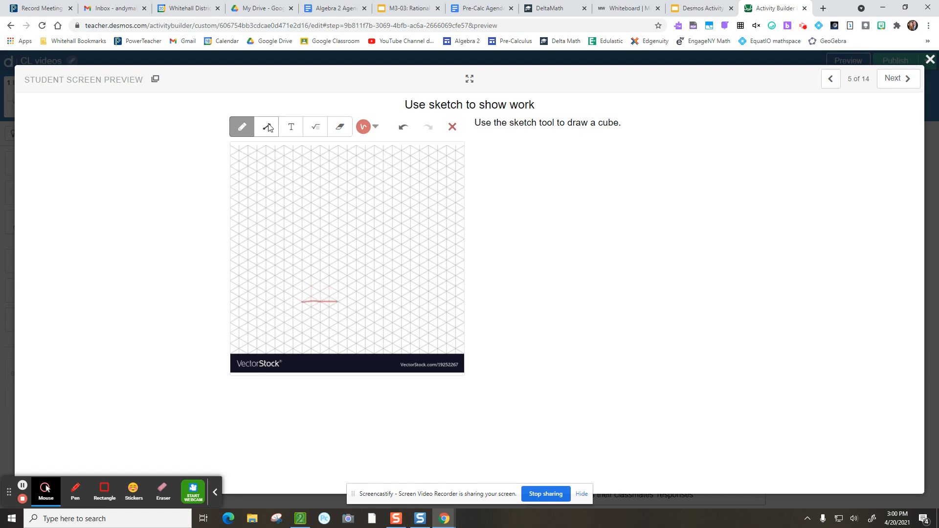
pyautogui.click(403, 127)
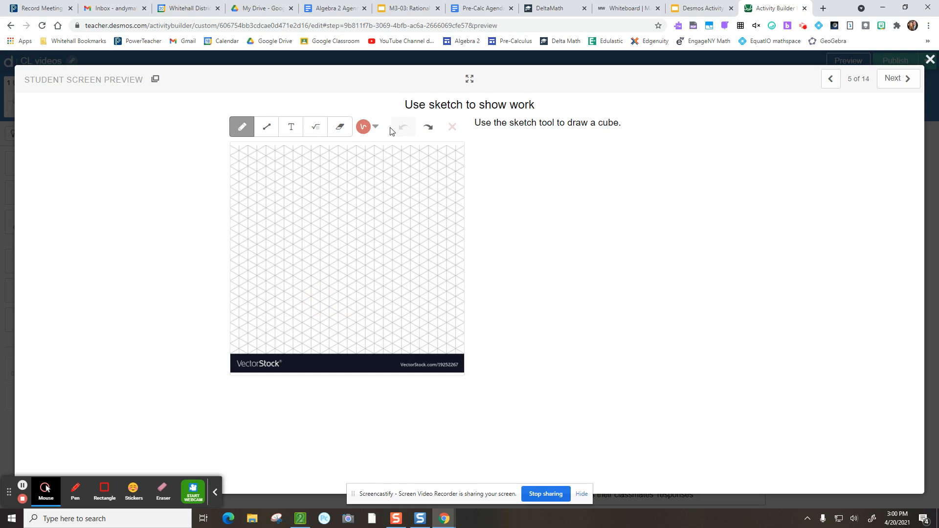
# - Draw a cube's front face and two slanted top edges on the isometric grid with the straight-line tool, and leave the preview
pyautogui.click(266, 127)
pyautogui.moveTo(311, 286)
pyautogui.mouseDown()
pyautogui.moveTo(347, 287)
pyautogui.moveTo(311, 269)
pyautogui.moveTo(311, 255)
pyautogui.mouseUp()
pyautogui.moveTo(347, 287); pyautogui.dragTo(369, 243)
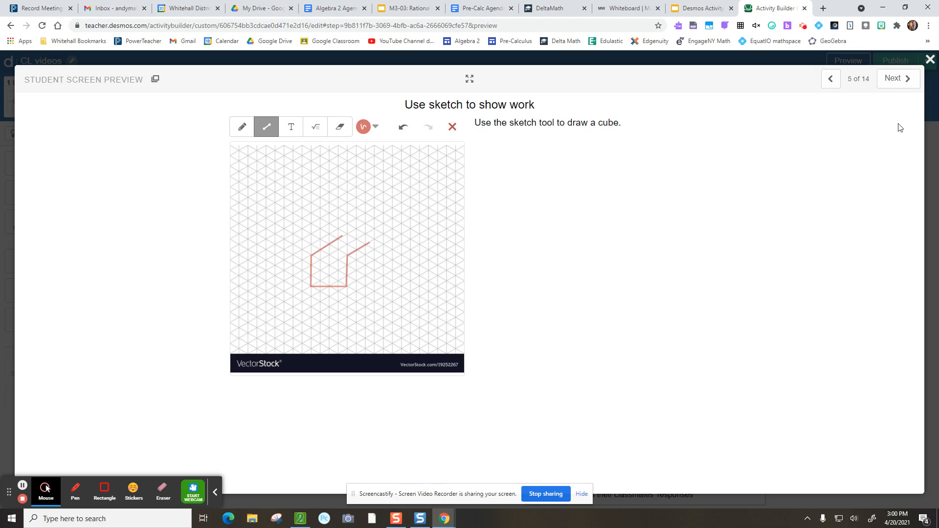
pyautogui.click(930, 59)
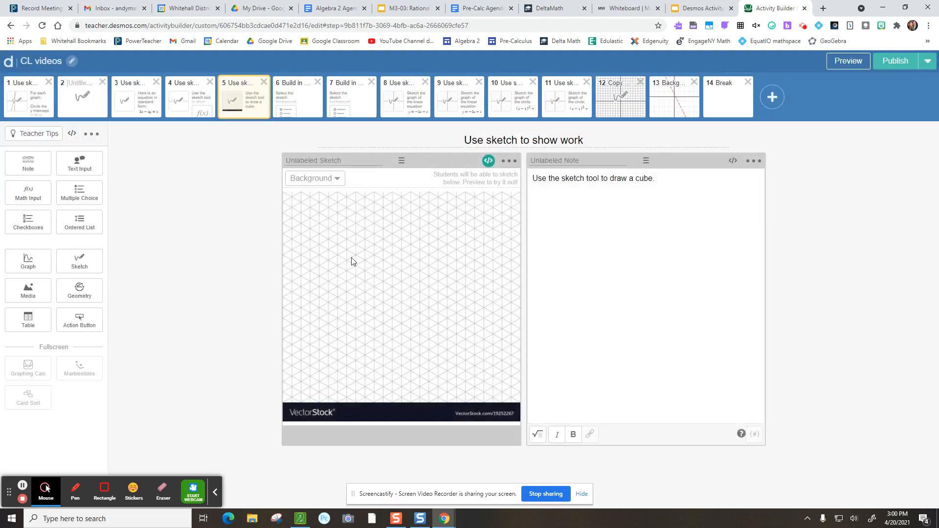
# - View the available image files for a custom background on the screen 5 sketch, and cancel without choosing one
pyautogui.click(337, 179)
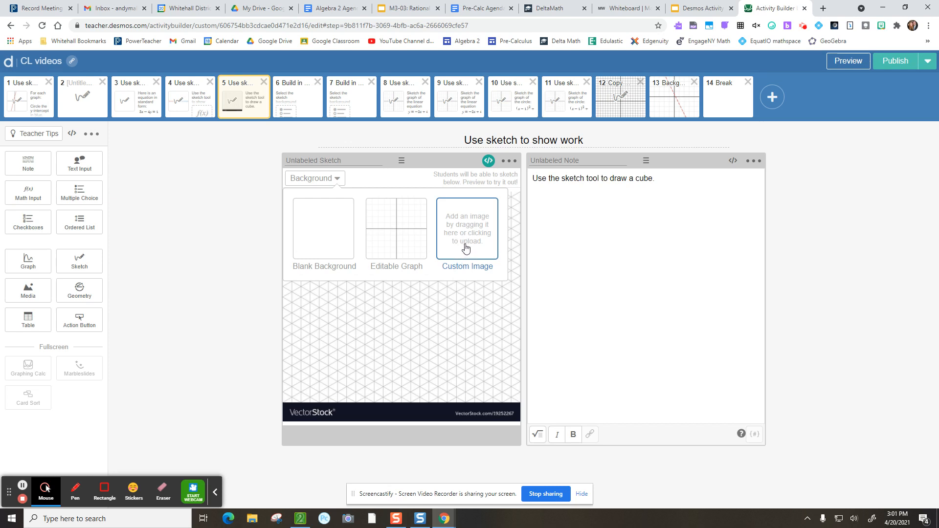
pyautogui.click(465, 248)
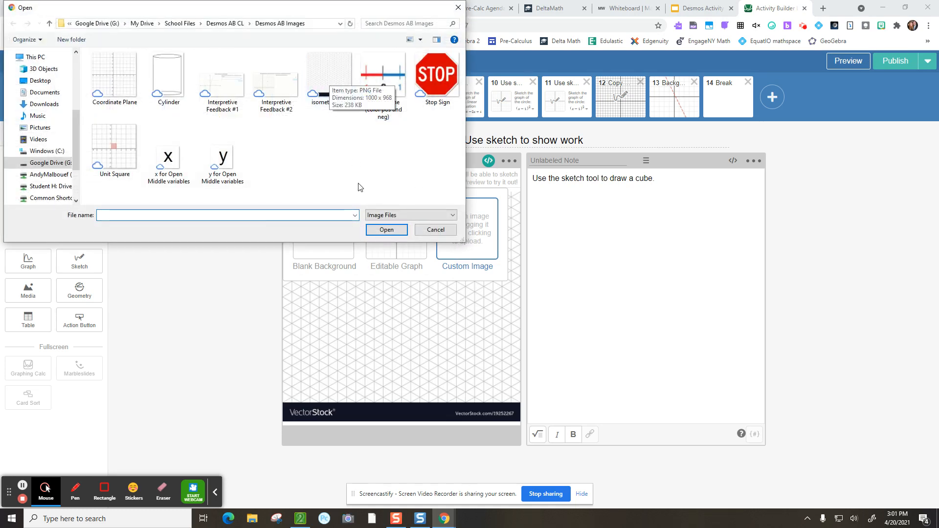
pyautogui.click(435, 231)
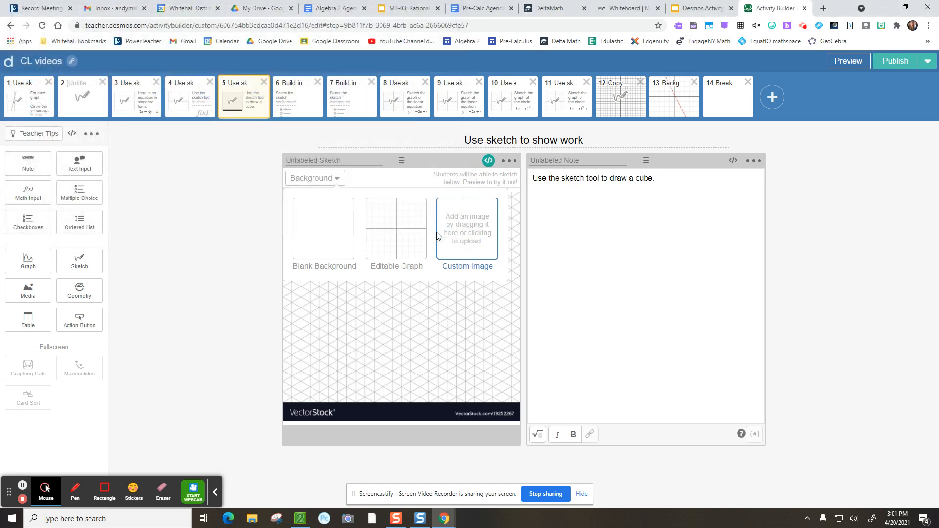
pyautogui.click(22, 485)
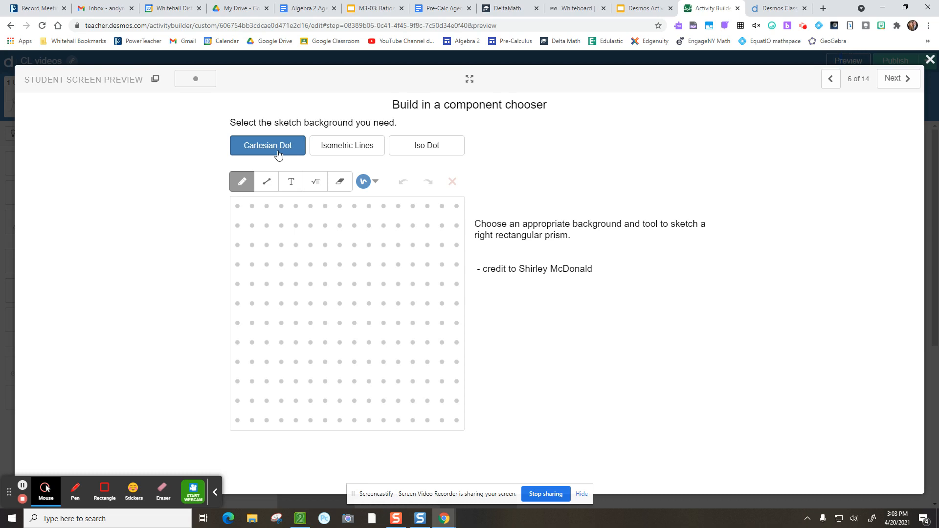
# - Switch the screen 6 sketch background to Isometric Lines, Iso Dot, and back to Cartesian Dot
pyautogui.click(336, 150)
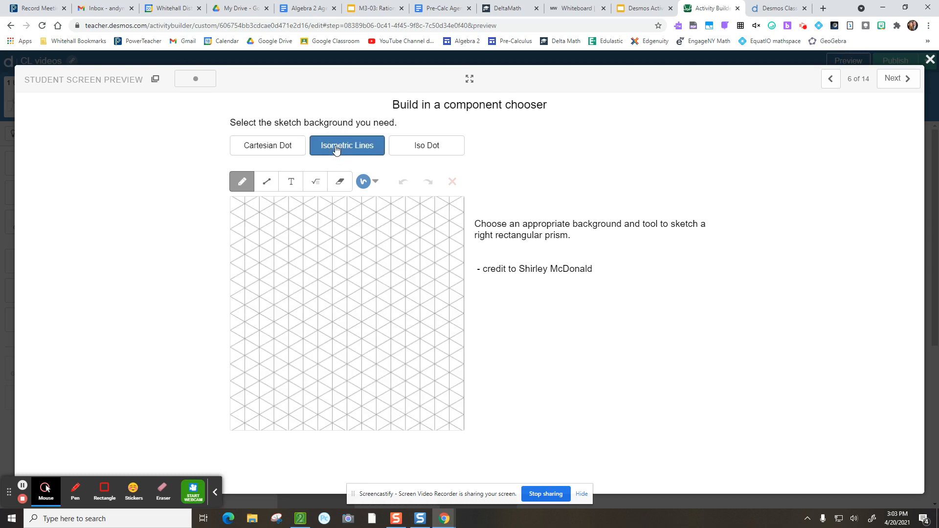
pyautogui.click(415, 145)
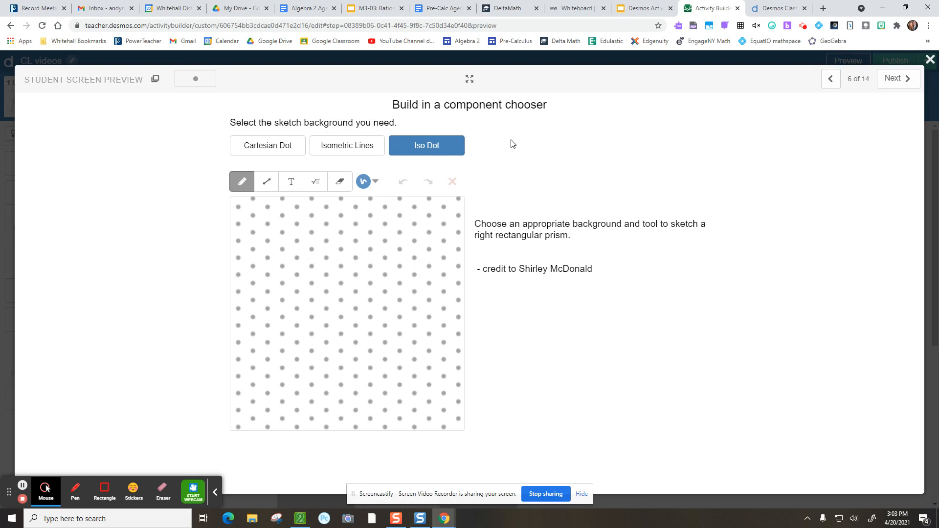
pyautogui.click(268, 149)
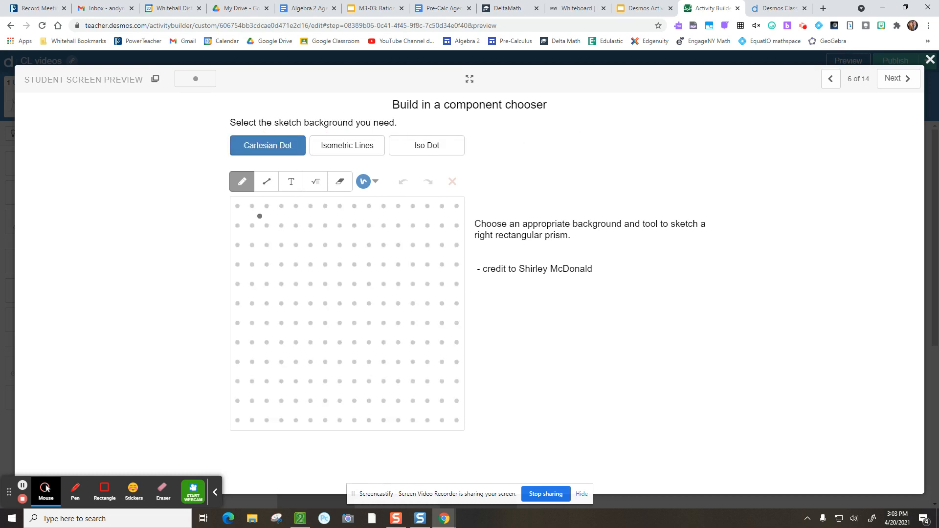
# - Draw a straight line on Cartesian Dot and freehand strokes on Isometric Lines and Iso Dot, and leave the preview
pyautogui.click(266, 182)
pyautogui.moveTo(261, 275); pyautogui.dragTo(345, 221)
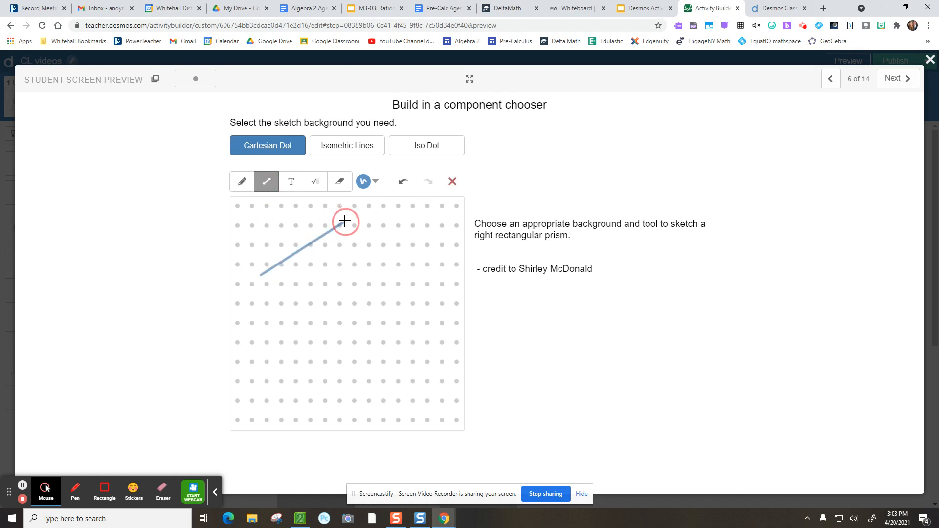
pyautogui.click(325, 146)
pyautogui.moveTo(358, 304); pyautogui.dragTo(297, 228)
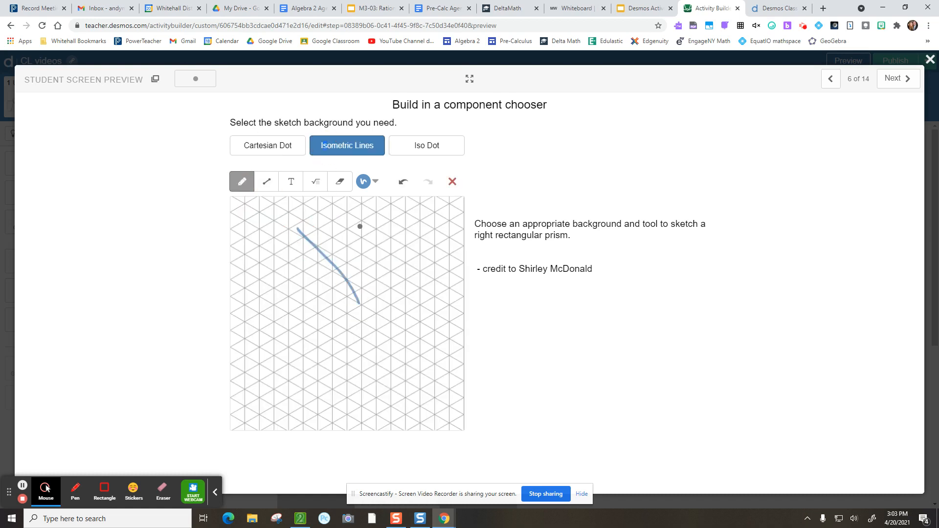
pyautogui.click(426, 147)
pyautogui.moveTo(417, 251)
pyautogui.mouseDown()
pyautogui.moveTo(324, 314)
pyautogui.moveTo(324, 257)
pyautogui.moveTo(378, 258)
pyautogui.mouseUp()
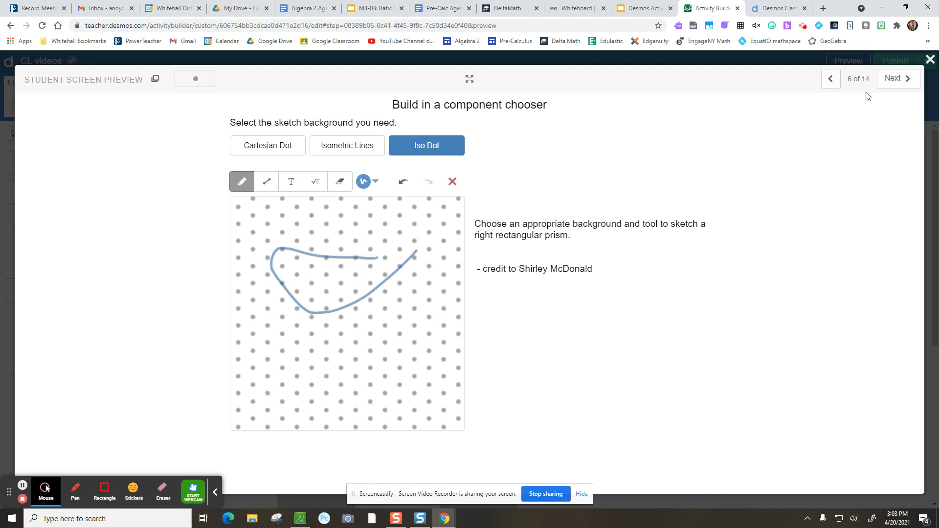
pyautogui.click(929, 60)
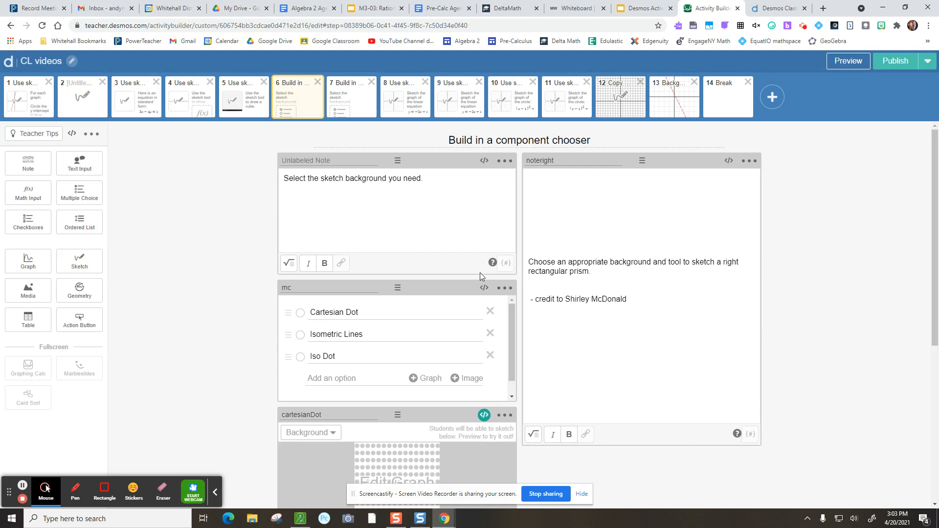
# - Open screen 7 and examine its multiple choice options and the three sketch components with their labels
pyautogui.click(355, 109)
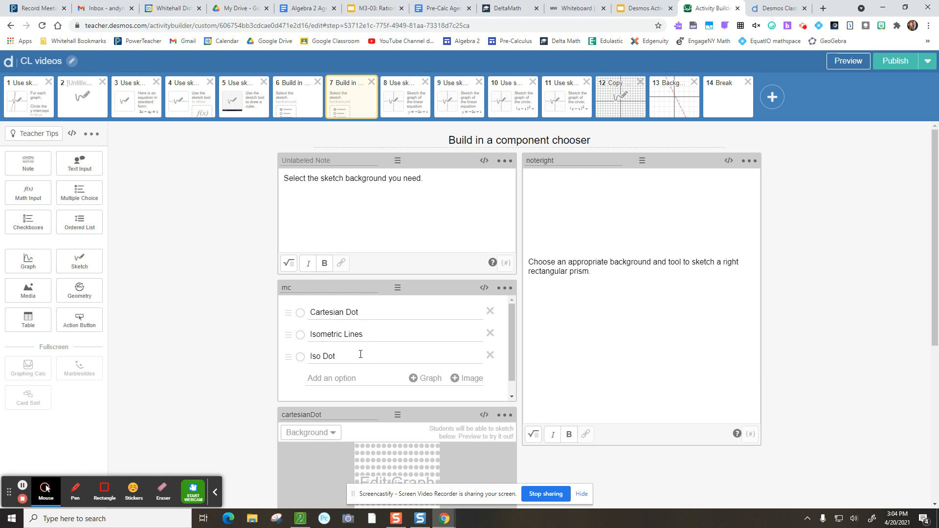
pyautogui.scroll(-1, 360, 354)
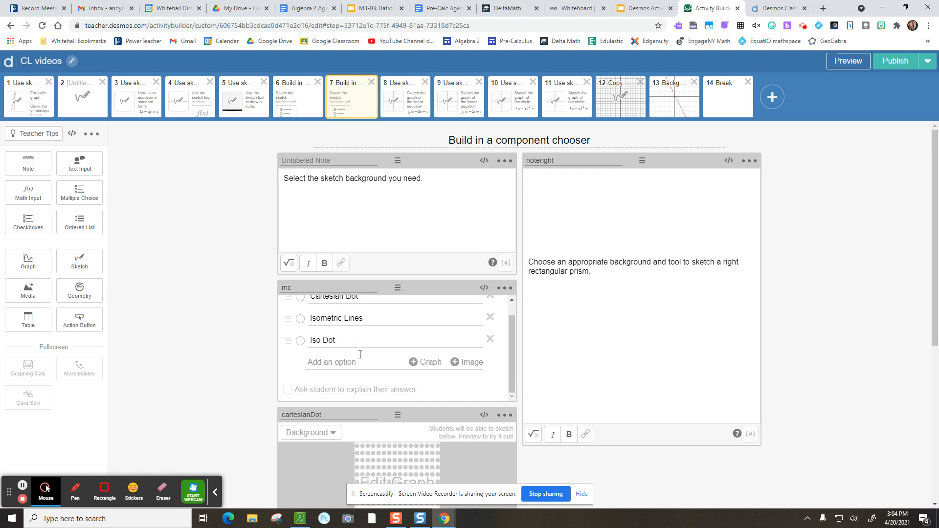
pyautogui.scroll(1, 360, 359)
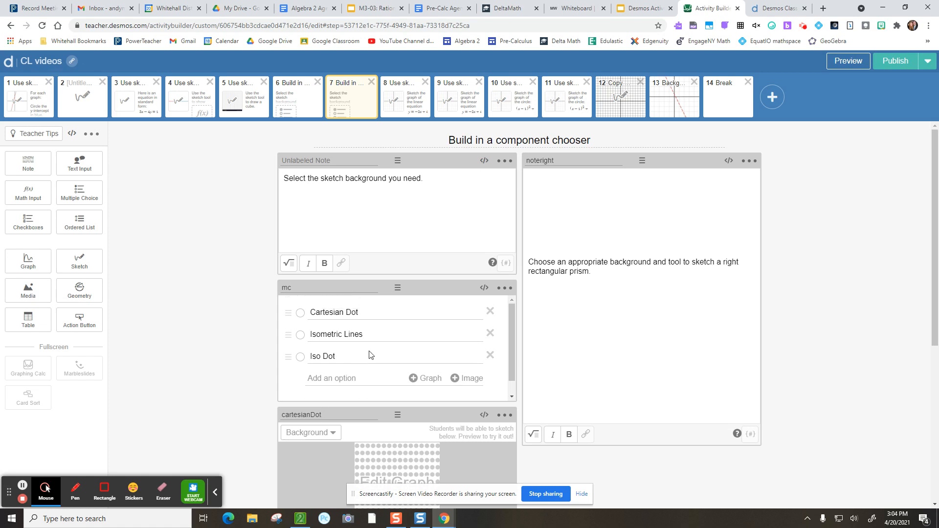
pyautogui.scroll(-1, 565, 360)
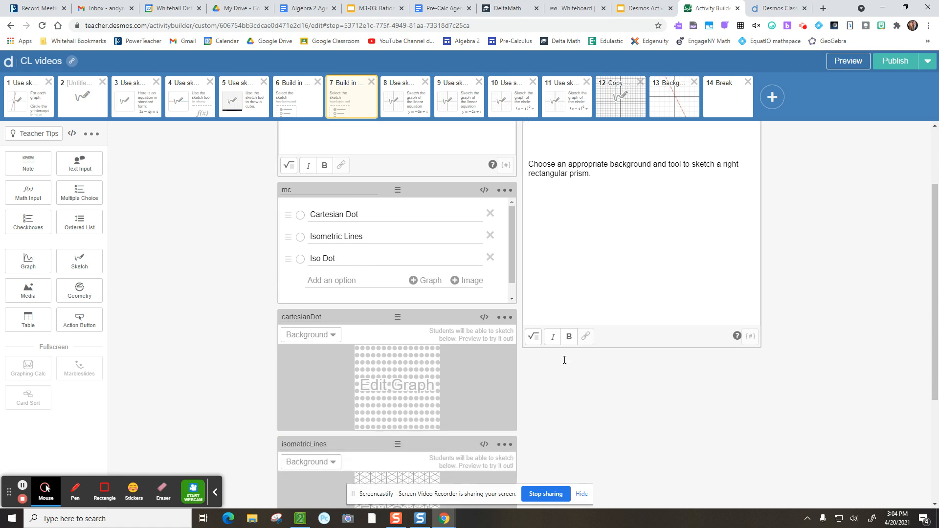
pyautogui.scroll(-4, 566, 363)
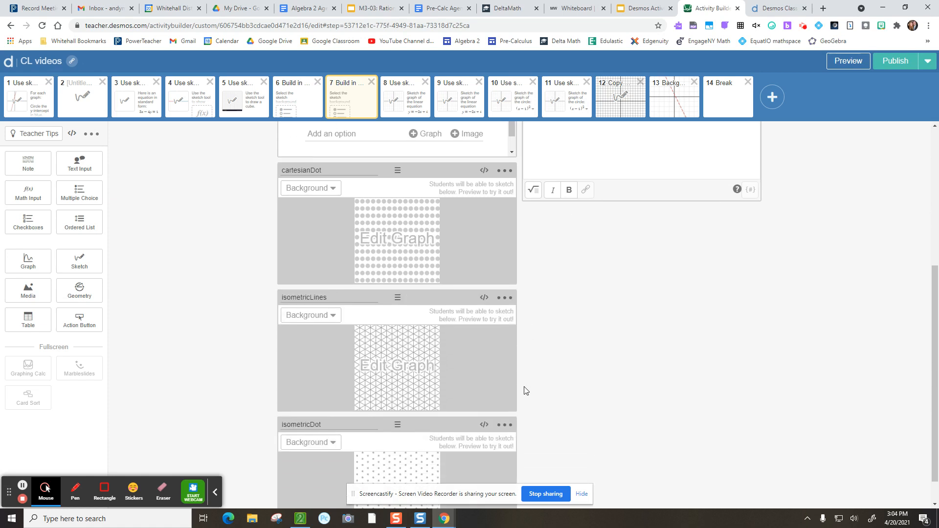
pyautogui.scroll(5, 522, 386)
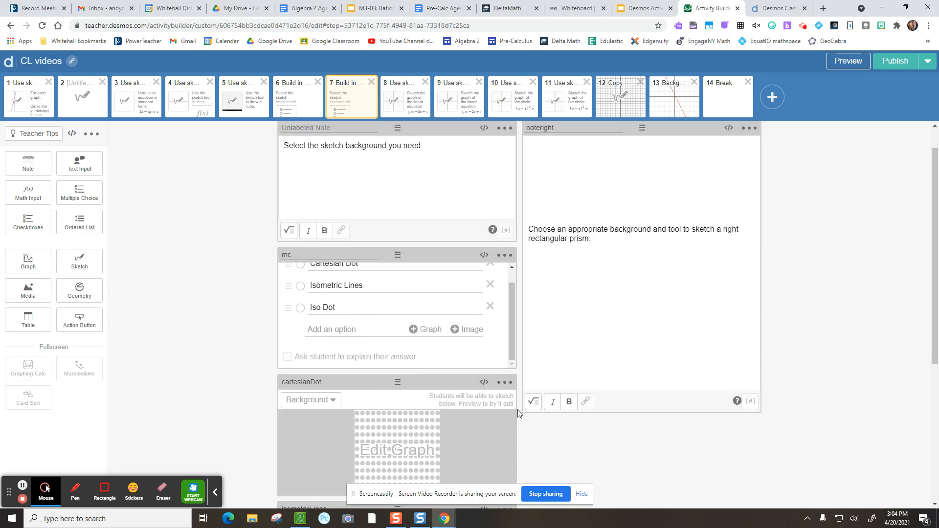
pyautogui.scroll(-4, 515, 412)
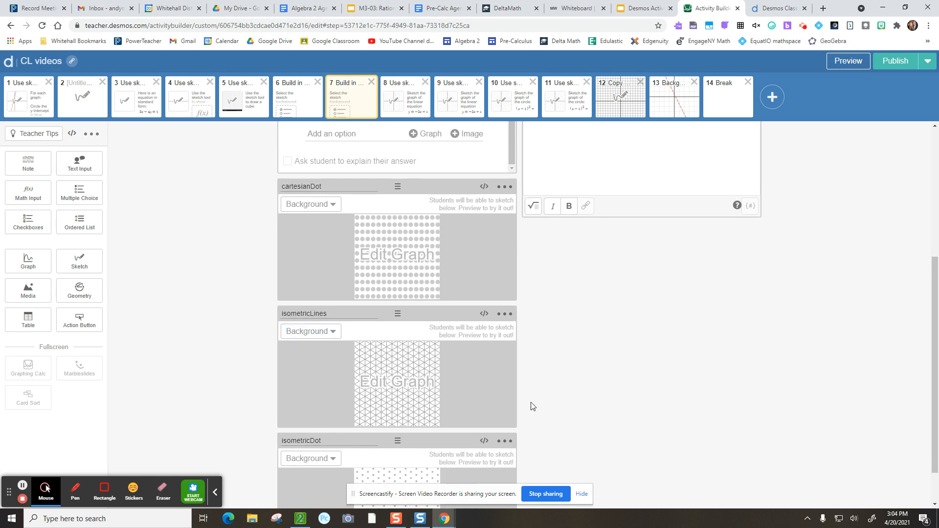
pyautogui.scroll(1, 532, 406)
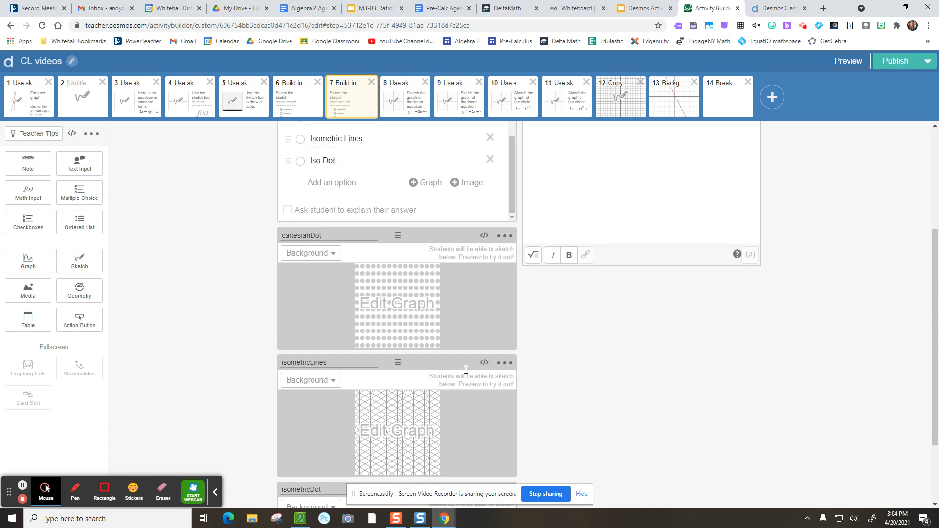
# - View the graph expressions behind the cartesianDot background, close the graph editor, and look over the remaining sketches
pyautogui.click(412, 308)
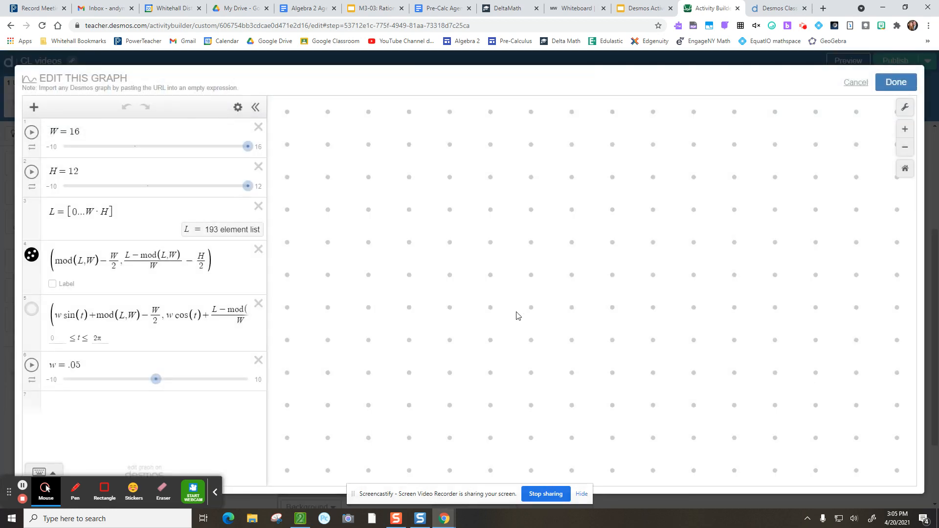
pyautogui.click(896, 84)
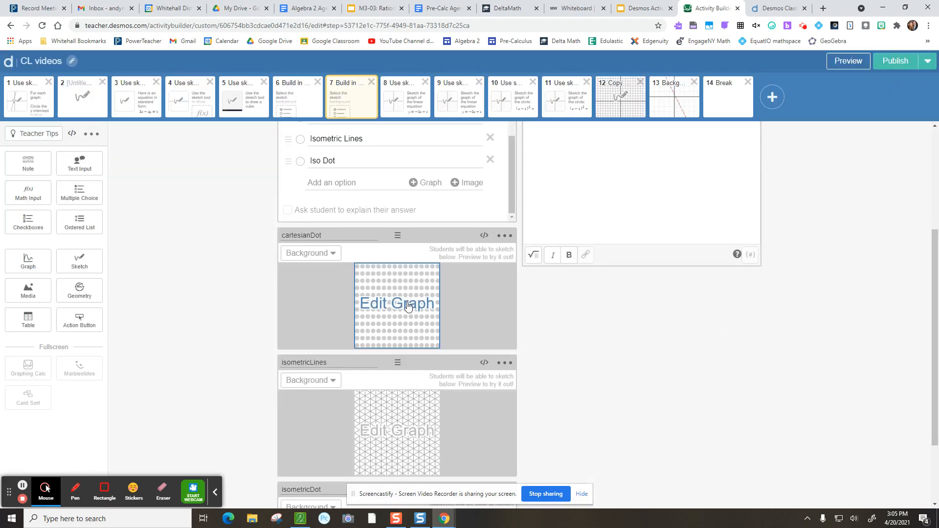
pyautogui.scroll(1, 668, 340)
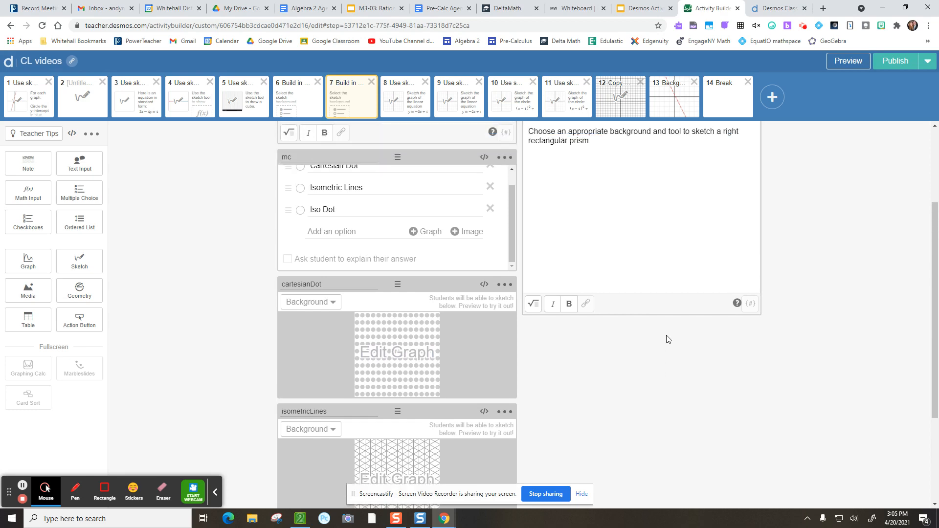
pyautogui.scroll(-3, 456, 354)
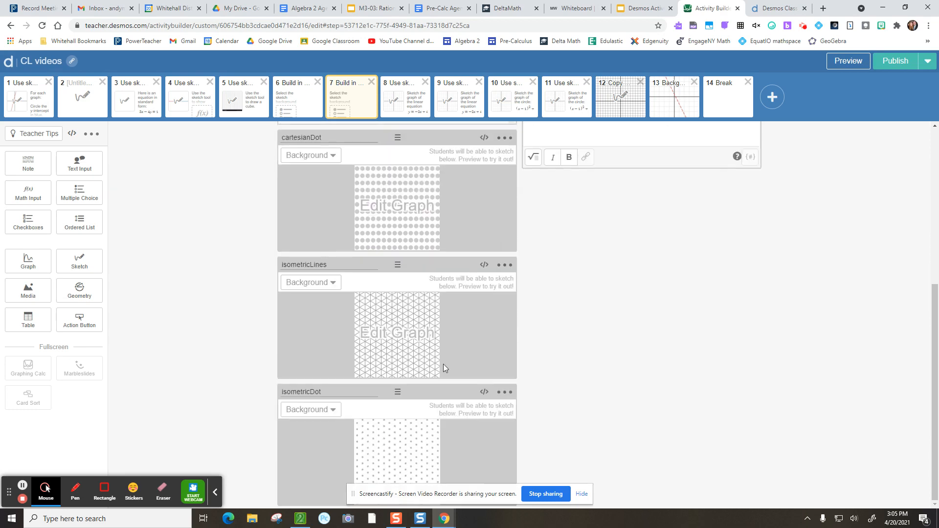
pyautogui.scroll(6, 391, 402)
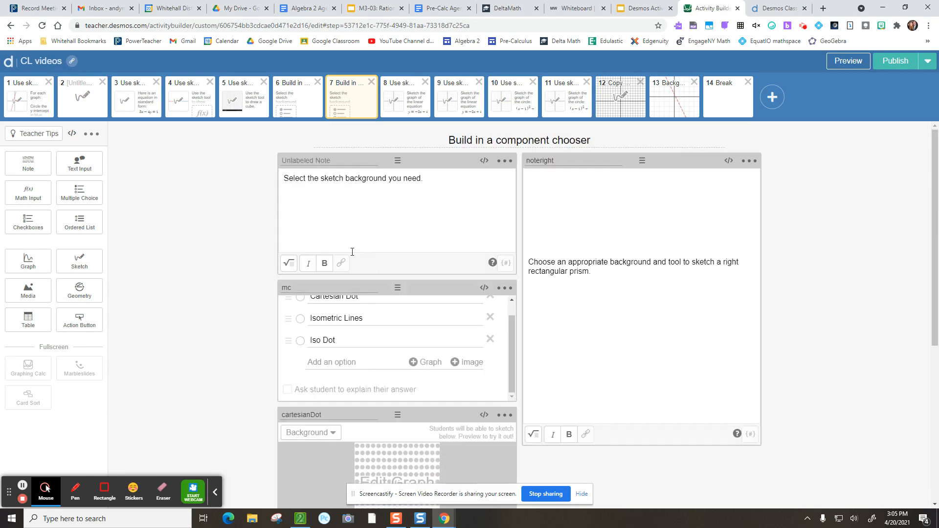
# - Add the script hidden: not(mc.isSelected(1)) to the cartesianDot sketch
pyautogui.scroll(-5, 371, 289)
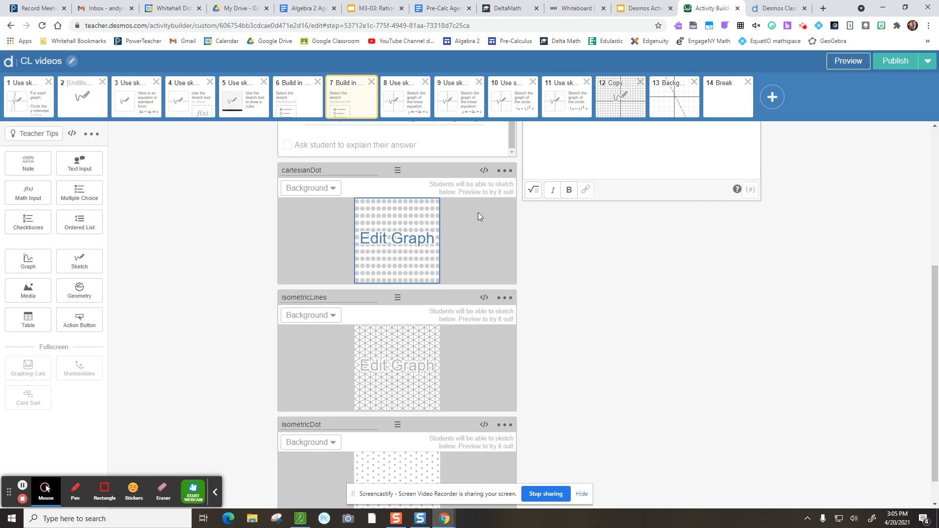
pyautogui.click(484, 171)
pyautogui.click(116, 102)
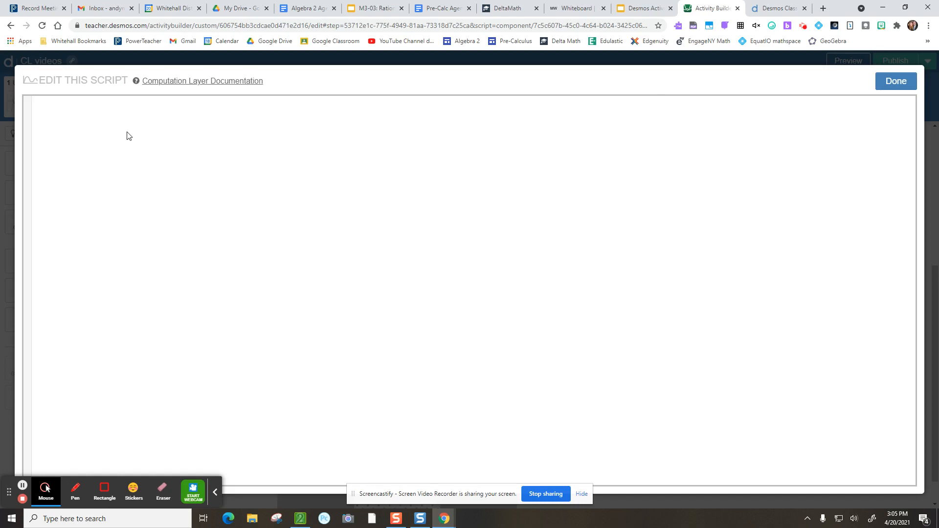
pyautogui.write('hidden: not(mc.isSelected(1))')
pyautogui.moveTo(80, 102); pyautogui.dragTo(142, 104)
pyautogui.click(92, 104)
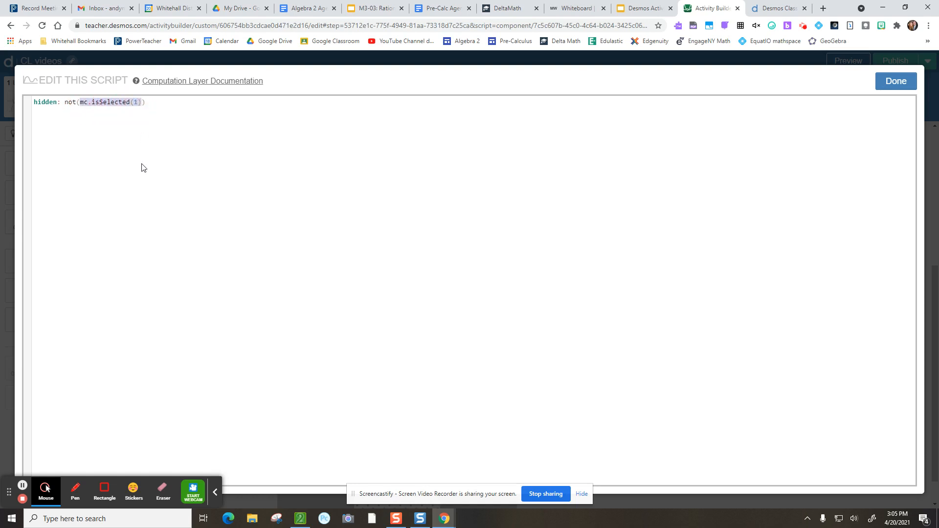
pyautogui.doubleClick(67, 104)
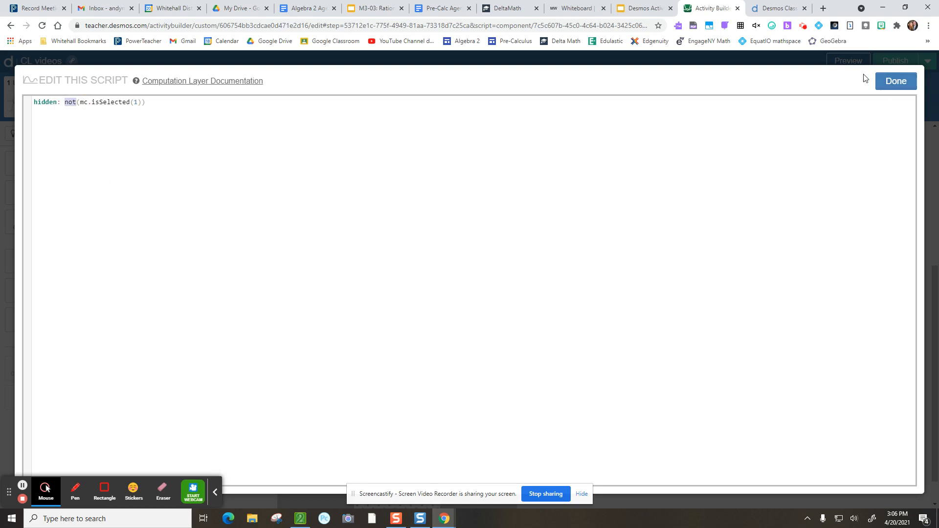
pyautogui.click(896, 81)
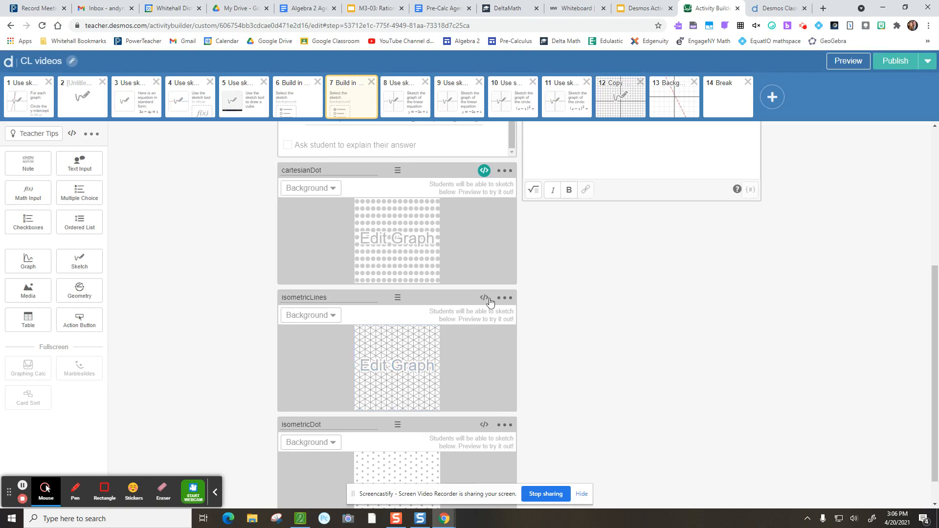
# - Script the isometricLines sketch to stay hidden unless the Isometric Lines option of mc is selected, using hidden with not and mc.isSelected
pyautogui.click(484, 298)
pyautogui.click(102, 113)
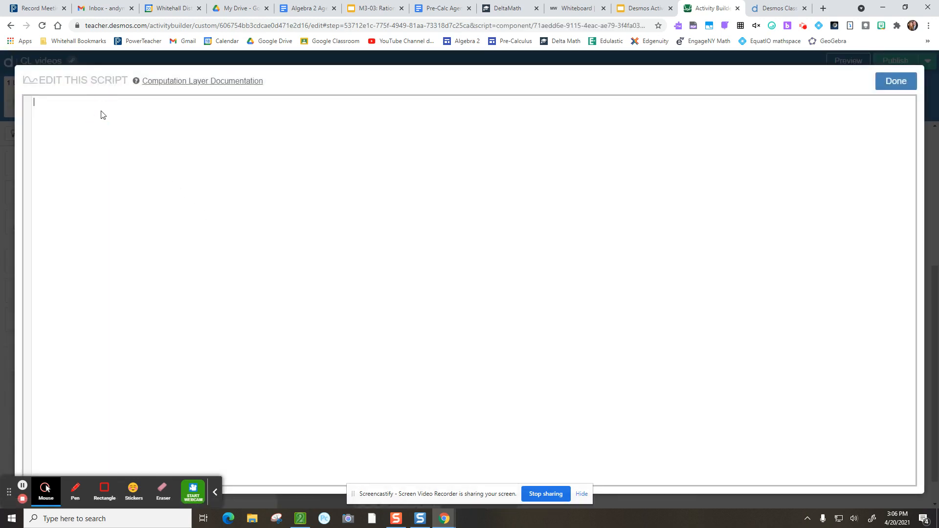
pyautogui.write('hidden: not(mc.isSelected())')
pyautogui.click(136, 102)
pyautogui.write('1')
pyautogui.click(881, 81)
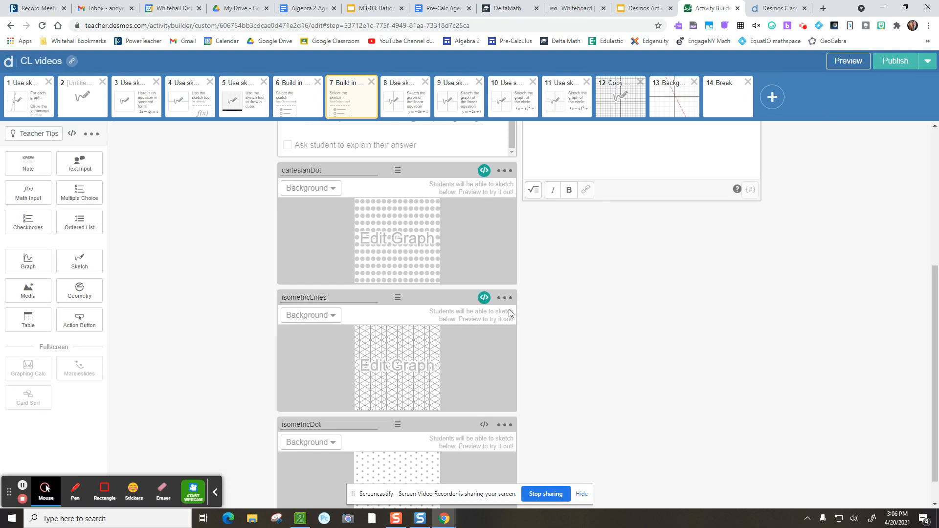
# - Script the isometricDot sketch to stay hidden unless the Iso Dot option of mc is selected, using hidden with not and mc.isSelected
pyautogui.click(485, 425)
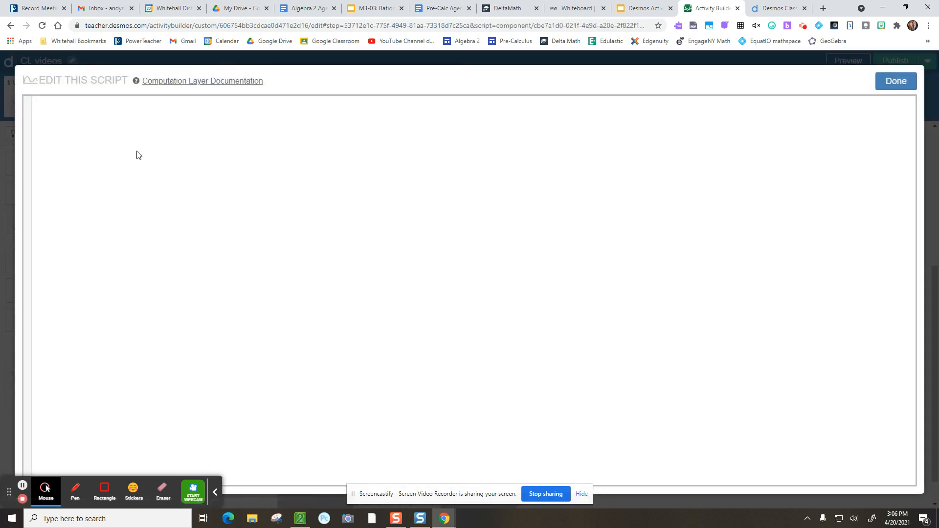
pyautogui.write('hidden: not(mc.isSelected(1))')
pyautogui.click(893, 83)
# - Preview screen 7 and test the chooser by selecting Isometric Lines, Iso Dot, and Cartesian Dot
pyautogui.scroll(5, 350, 263)
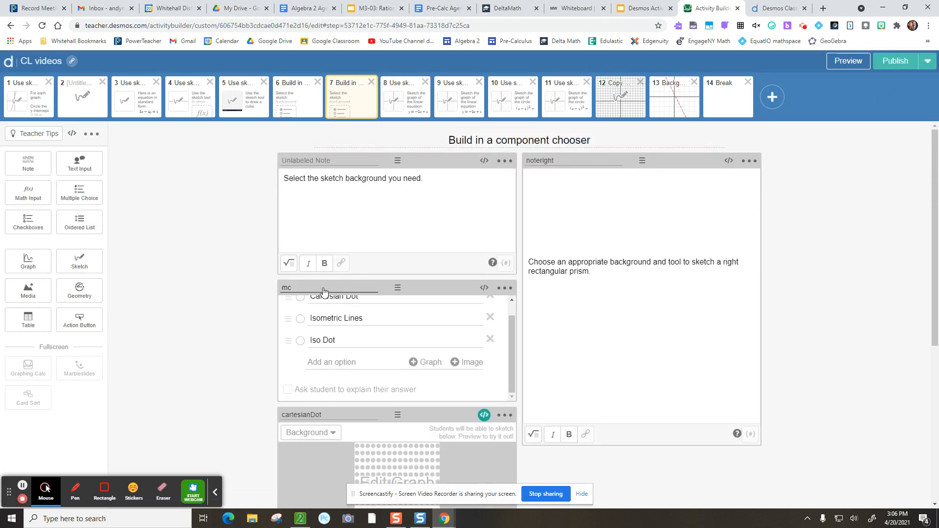
pyautogui.scroll(-5, 352, 306)
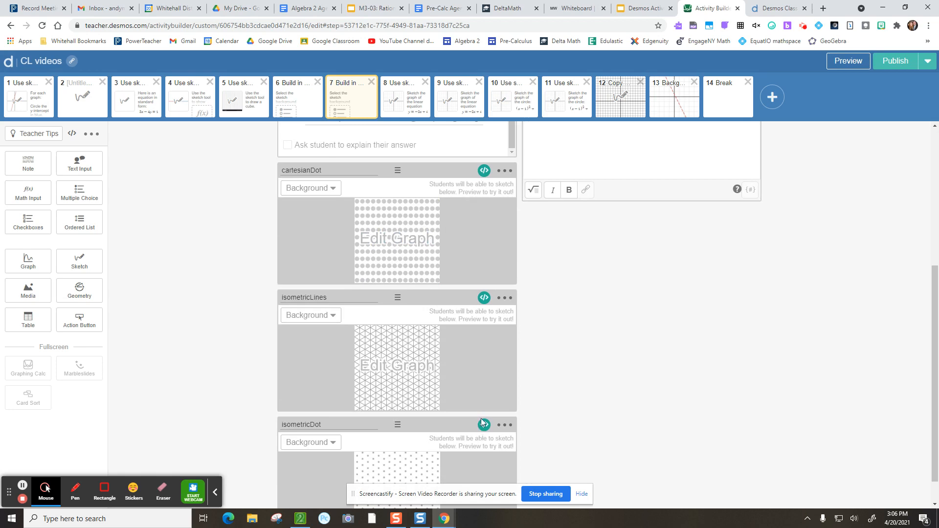
pyautogui.scroll(5, 468, 338)
pyautogui.click(858, 65)
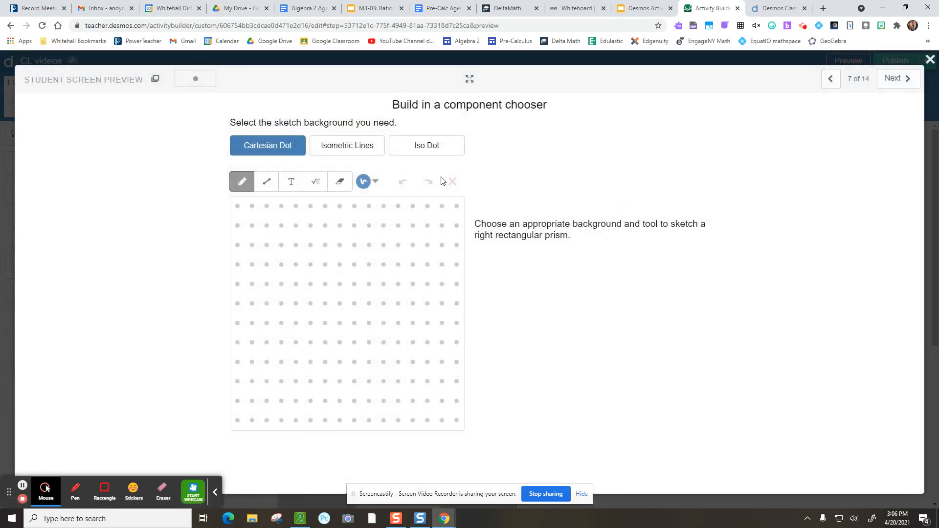
pyautogui.click(377, 152)
pyautogui.click(418, 148)
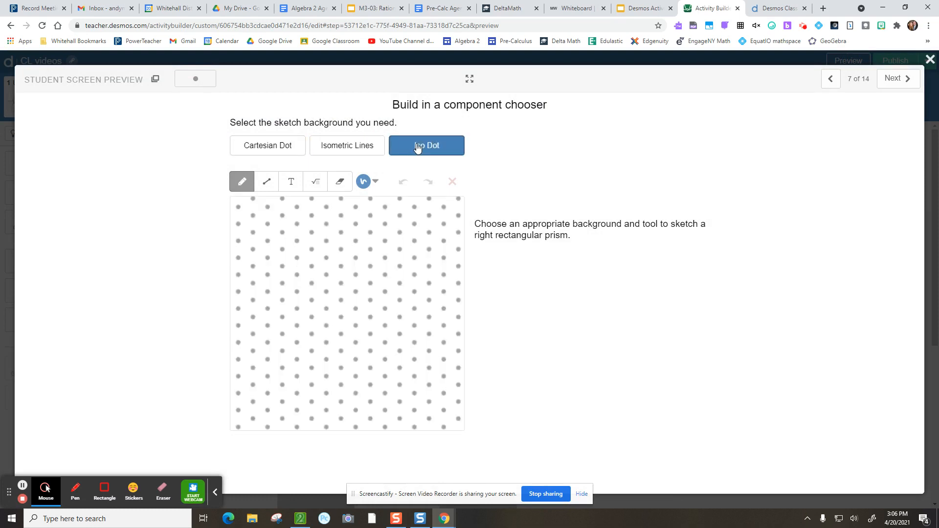
pyautogui.click(260, 146)
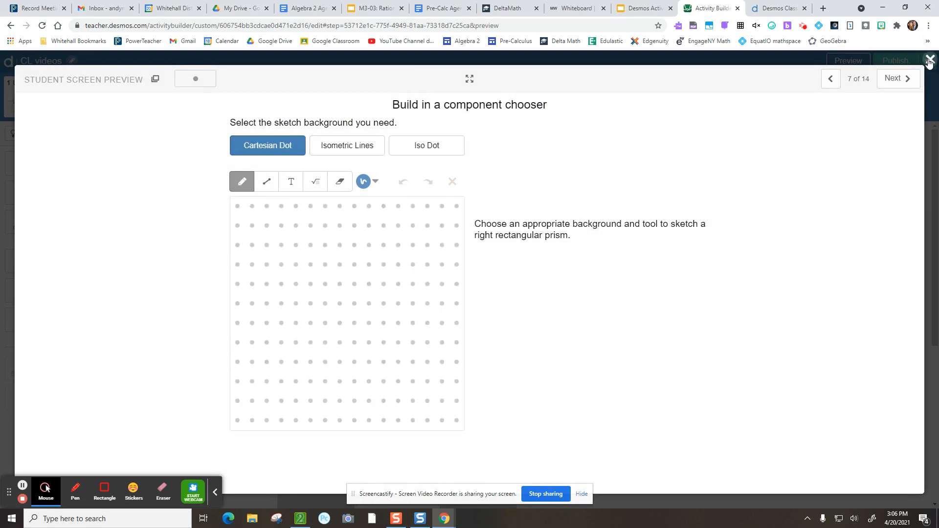
# - Go to screen 8 in the preview and mark pencil points near (0, 4), (−1, 6), and (1, 2) for y = −2x + 4
pyautogui.click(891, 80)
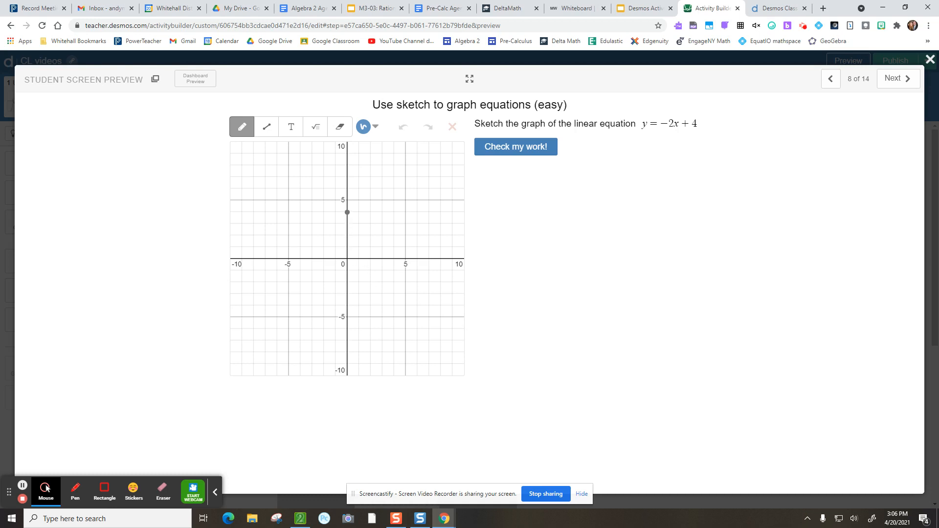
pyautogui.click(347, 212)
pyautogui.click(335, 189)
pyautogui.click(361, 236)
# - Sketch an orange freehand line along the marked points from about (−3, 9) to (5, −4.5), check the work, and close the preview
pyautogui.click(374, 130)
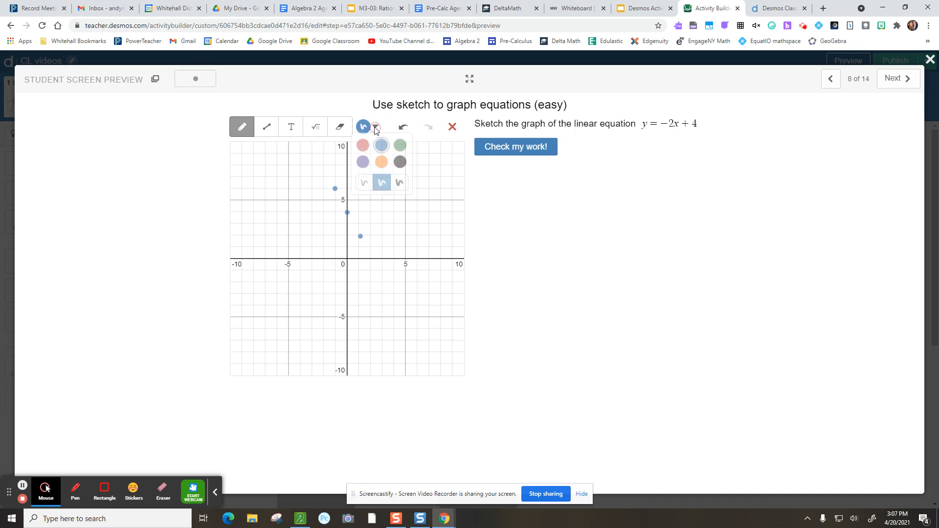
pyautogui.click(381, 164)
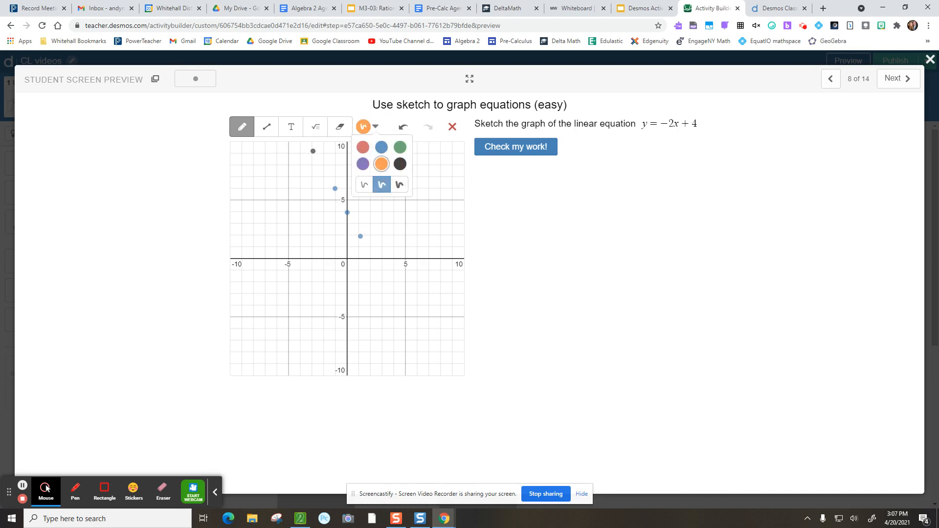
pyautogui.moveTo(310, 150); pyautogui.dragTo(406, 312)
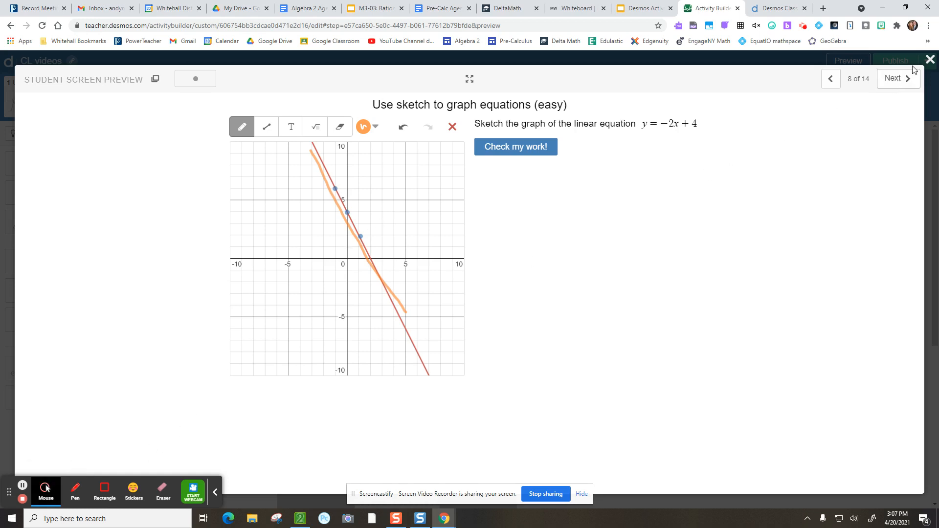
pyautogui.click(930, 59)
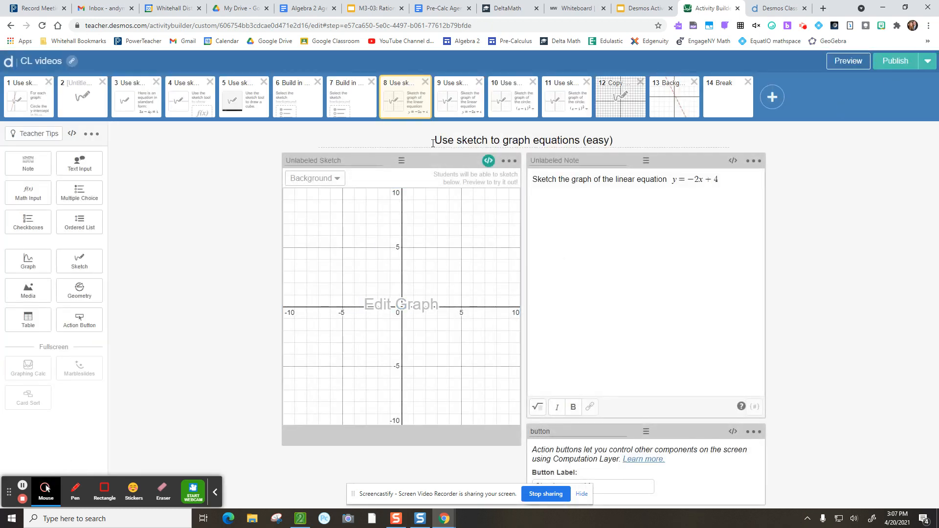
# - On screen 9, edit the sketch's background graph and enter the restricted line y = −2x + 4 {x < T}
pyautogui.click(448, 100)
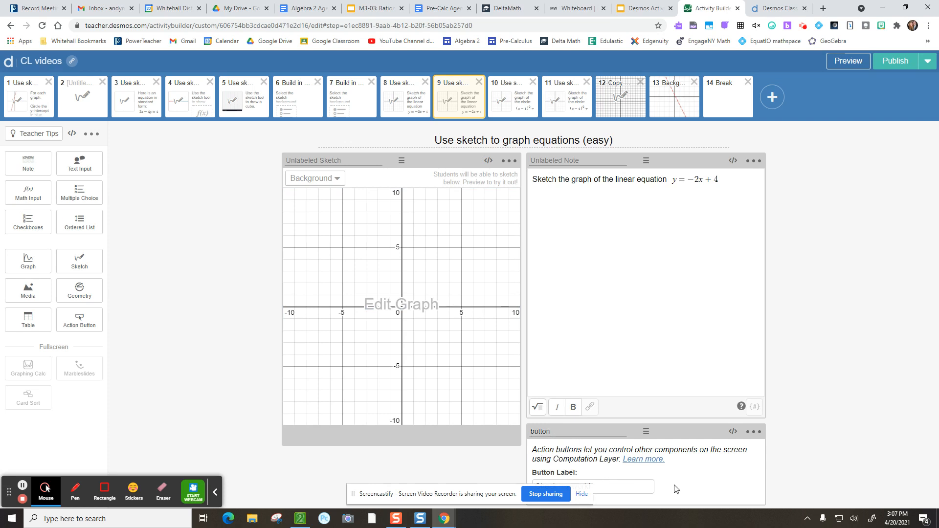
pyautogui.moveTo(494, 499); pyautogui.dragTo(396, 489)
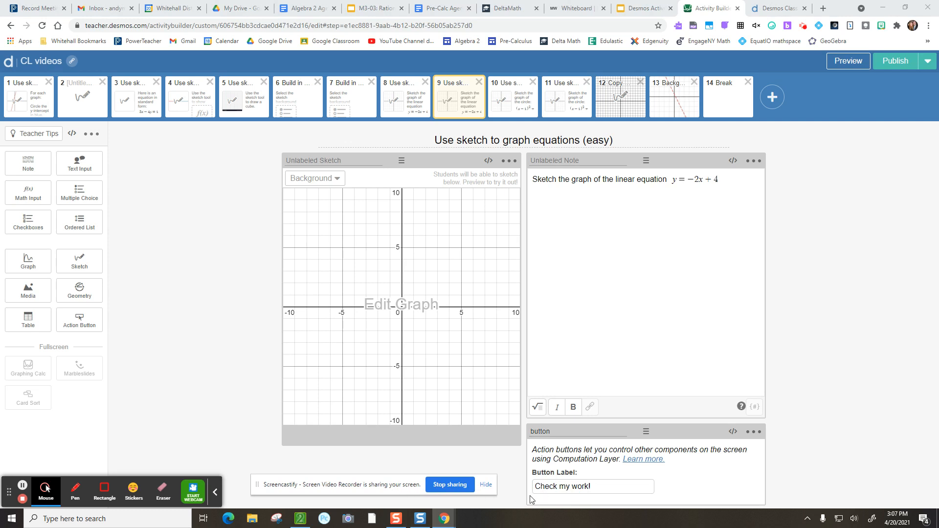
pyautogui.moveTo(357, 489); pyautogui.dragTo(388, 491)
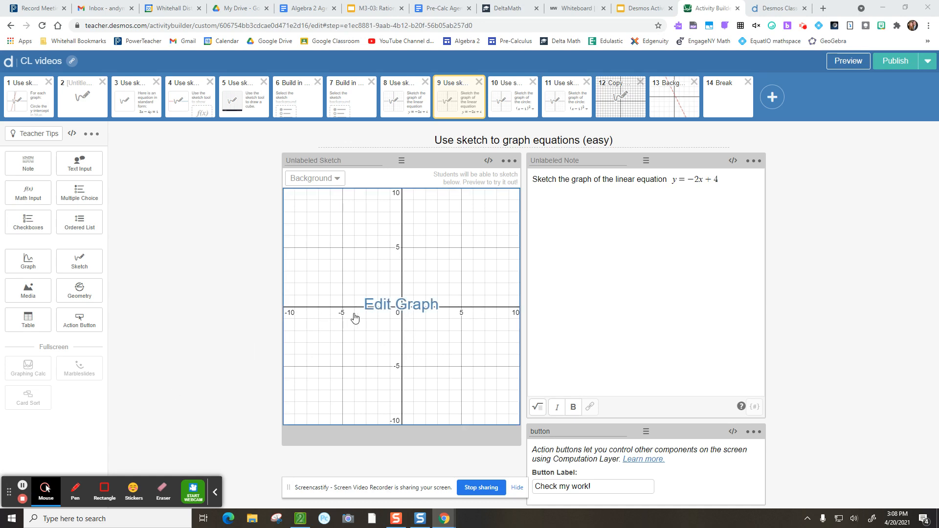
pyautogui.click(409, 308)
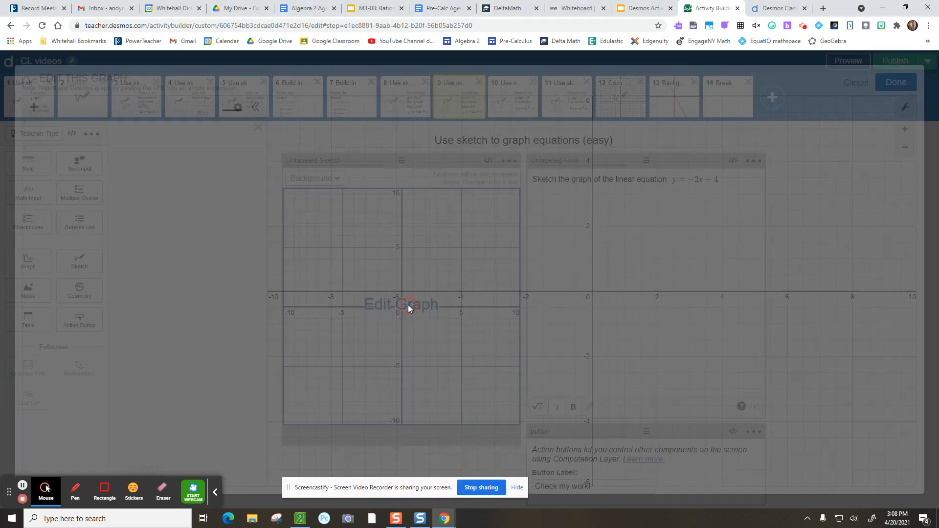
pyautogui.click(130, 141)
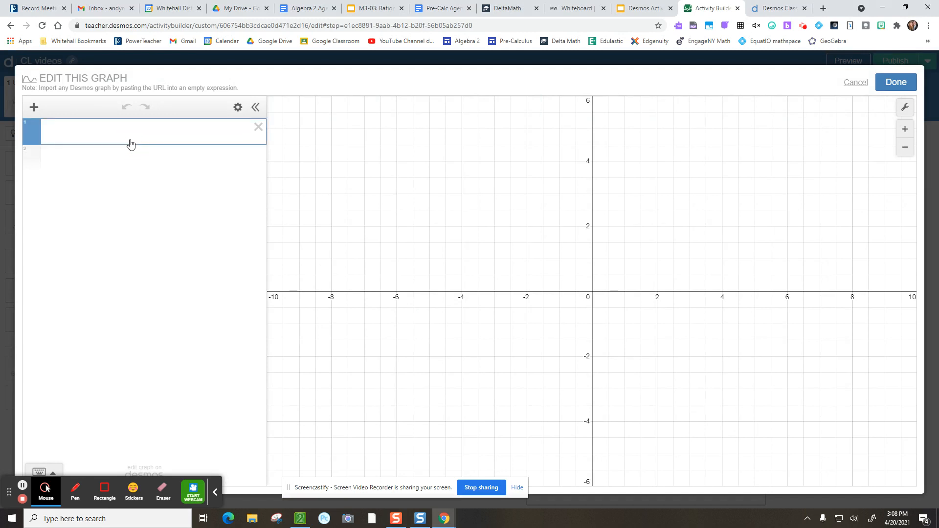
pyautogui.write('y')
pyautogui.write('=-2x+4')
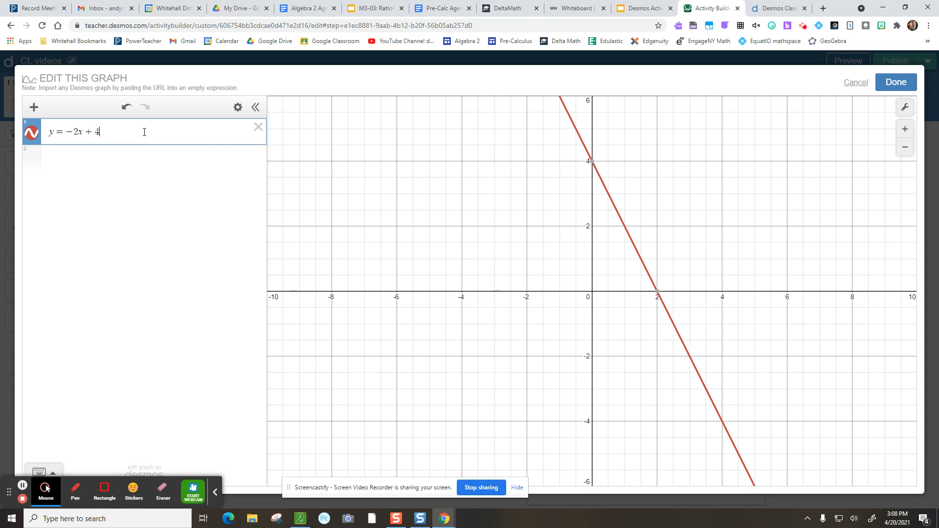
pyautogui.write('{')
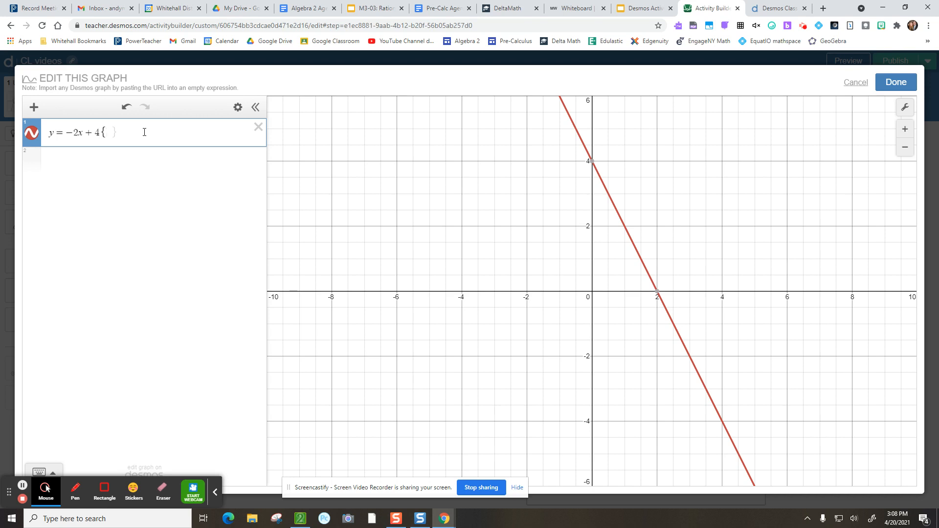
pyautogui.write('x')
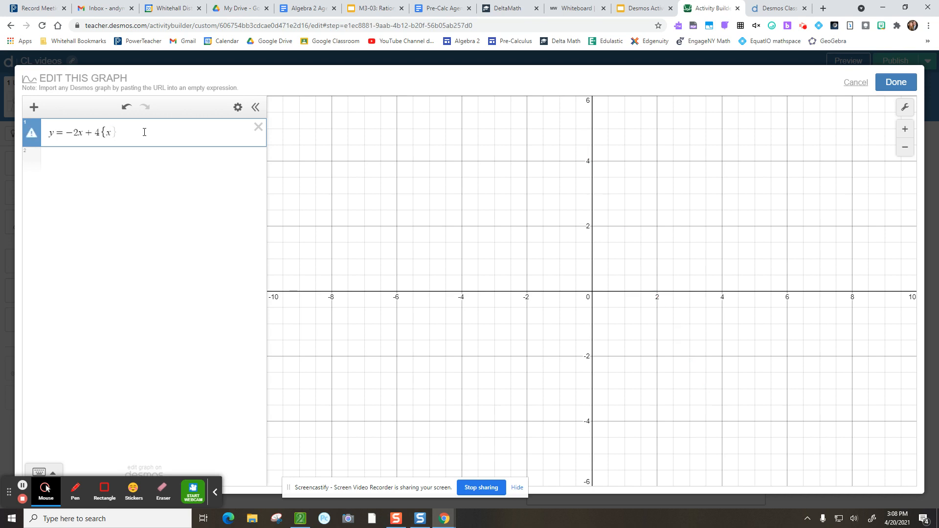
pyautogui.write('<T')
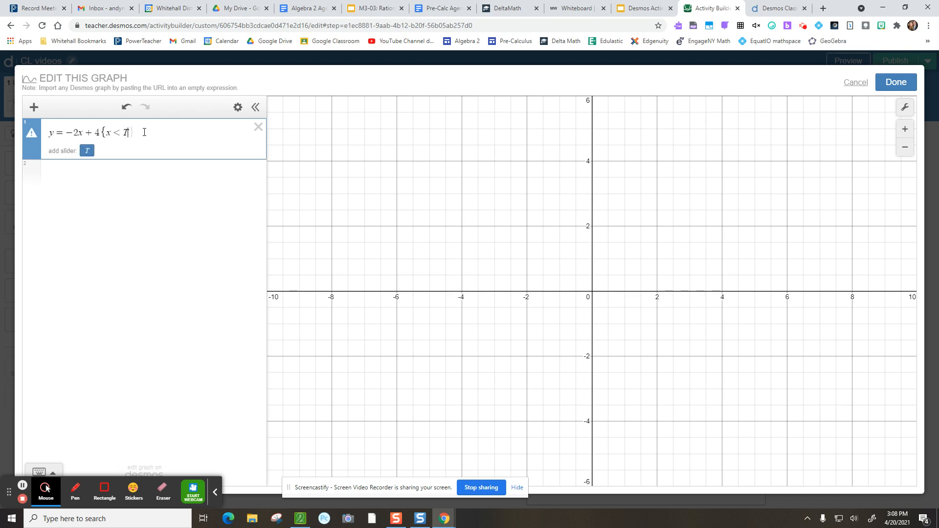
pyautogui.write('}')
# - Try out the domain restriction with a slider for T moved to about −1.1, and delete the slider
pyautogui.click(87, 150)
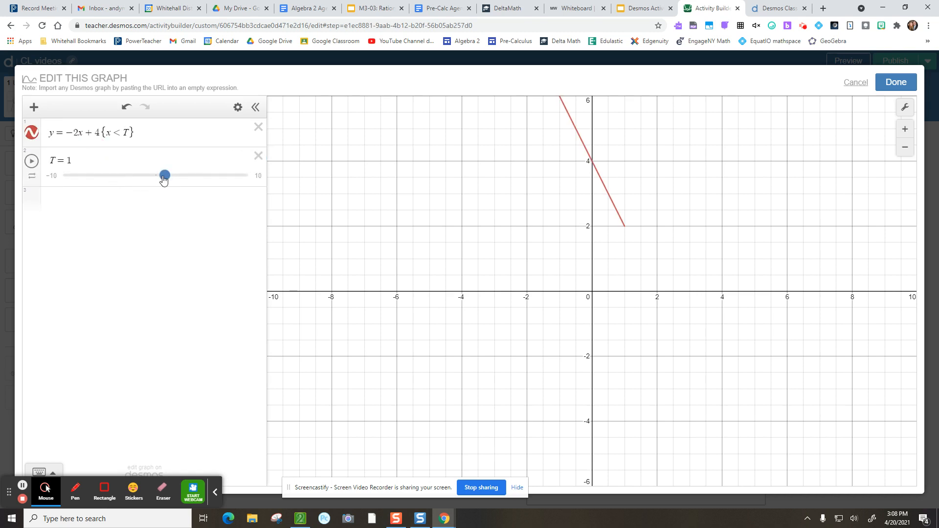
pyautogui.moveTo(165, 176); pyautogui.dragTo(143, 177)
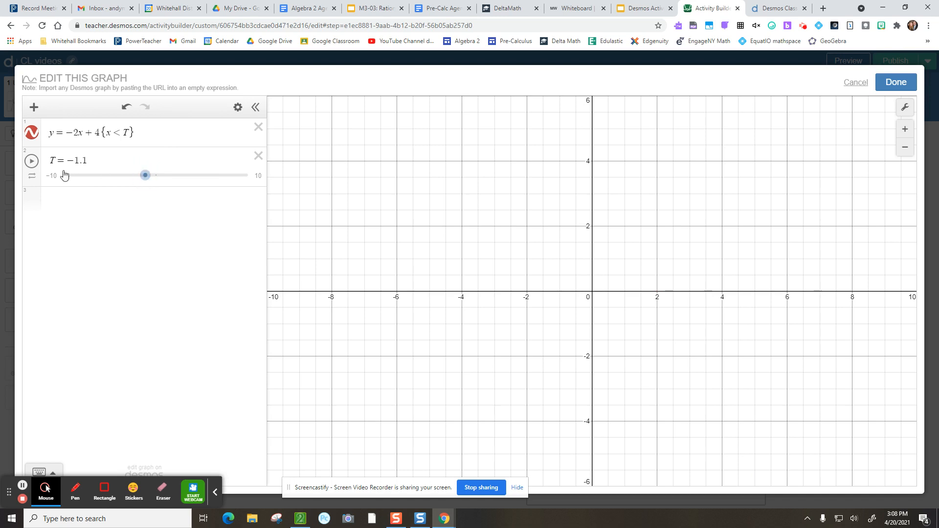
pyautogui.click(258, 157)
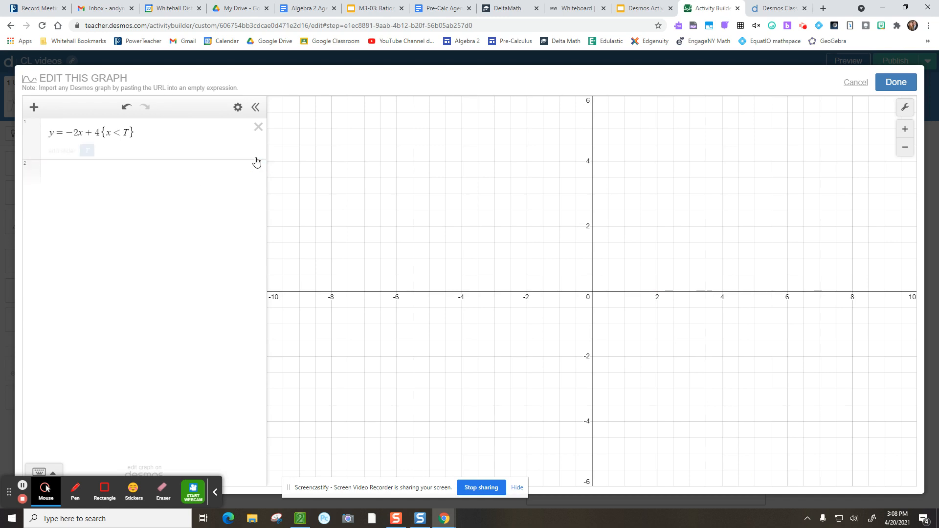
# - Change the line's restriction to x < T − 10 and save the background graph
pyautogui.click(130, 132)
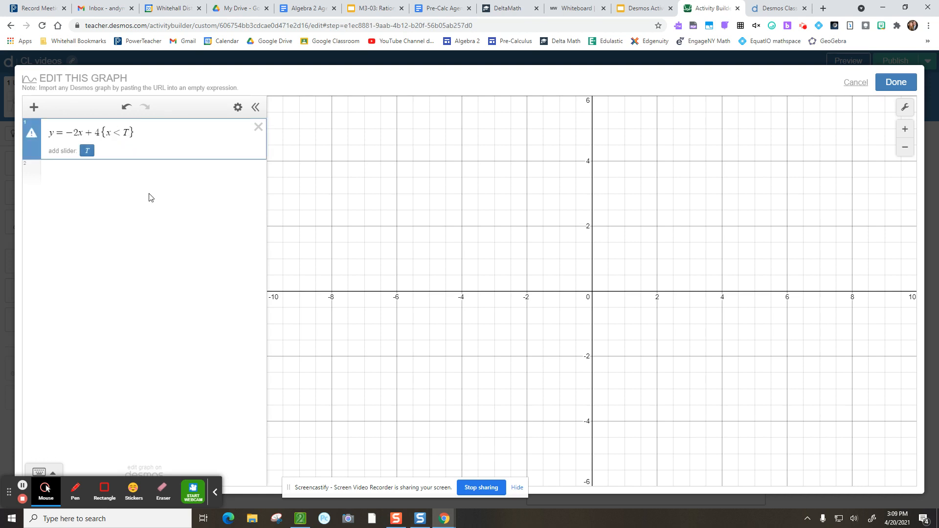
pyautogui.write('-2')
pyautogui.press('BackSpace')
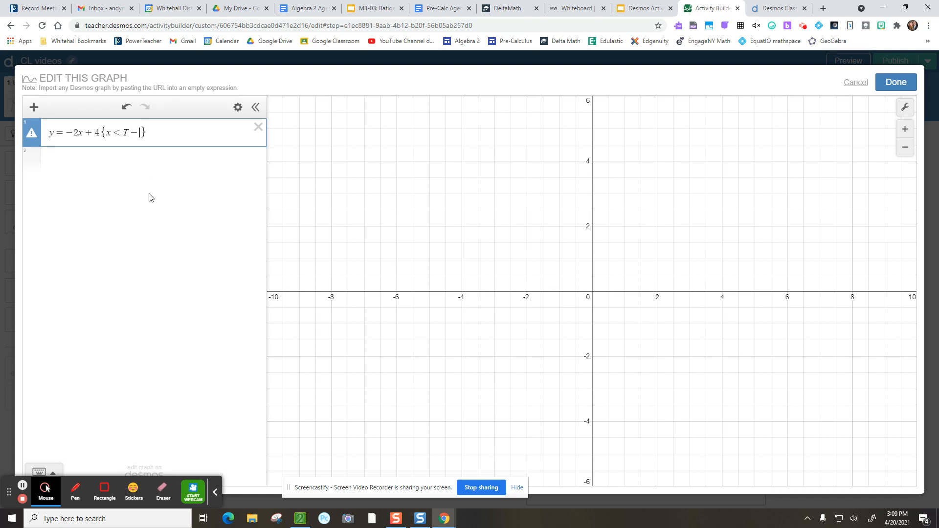
pyautogui.write('10')
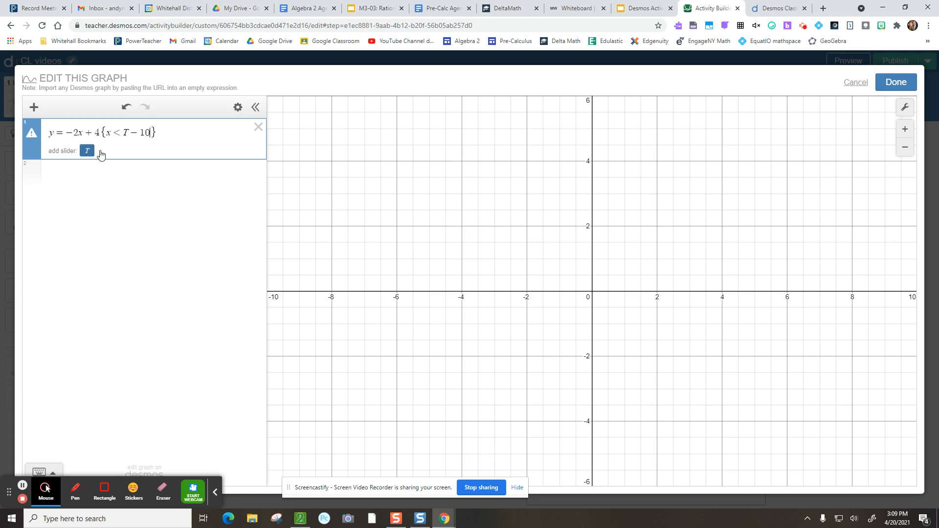
pyautogui.click(896, 82)
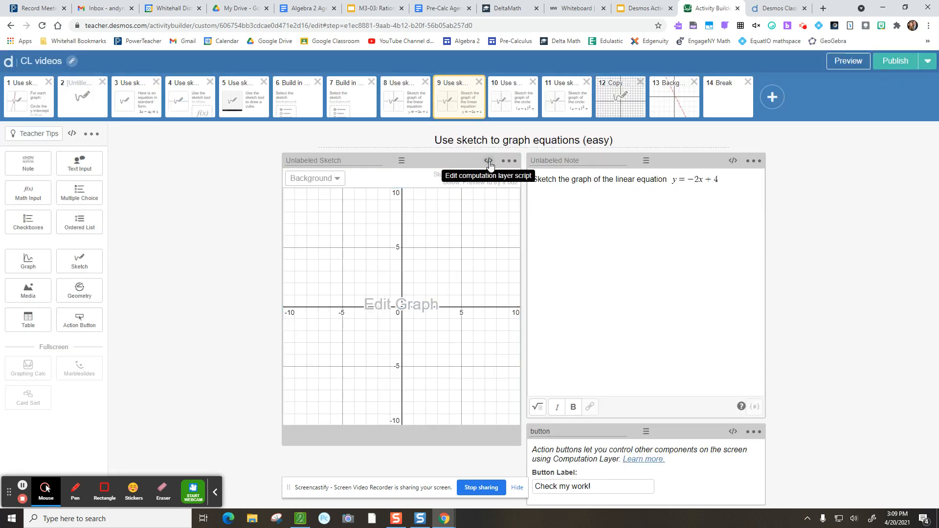
# - Script the screen 9 sketch with number(`T`): button.timeSincePress() and save the script
pyautogui.click(489, 165)
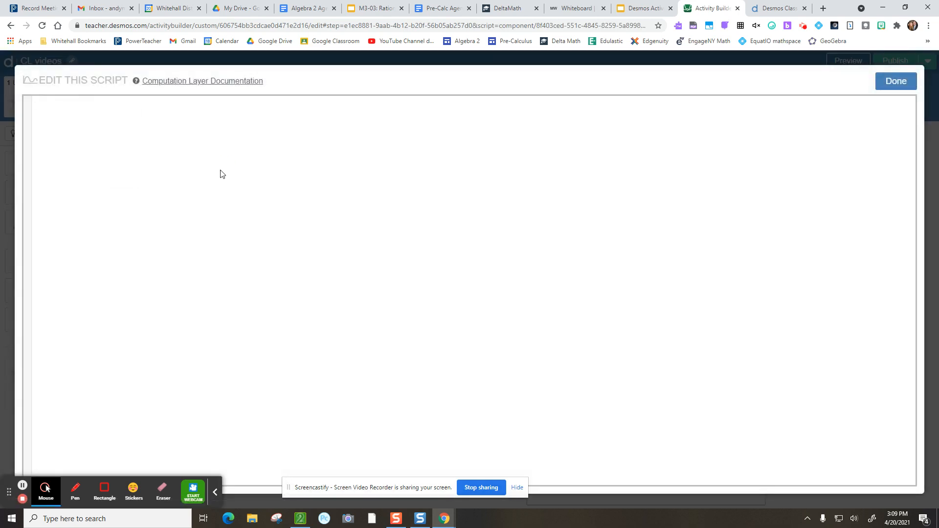
pyautogui.press('Return')
pyautogui.write('T`):')
pyautogui.write('bu')
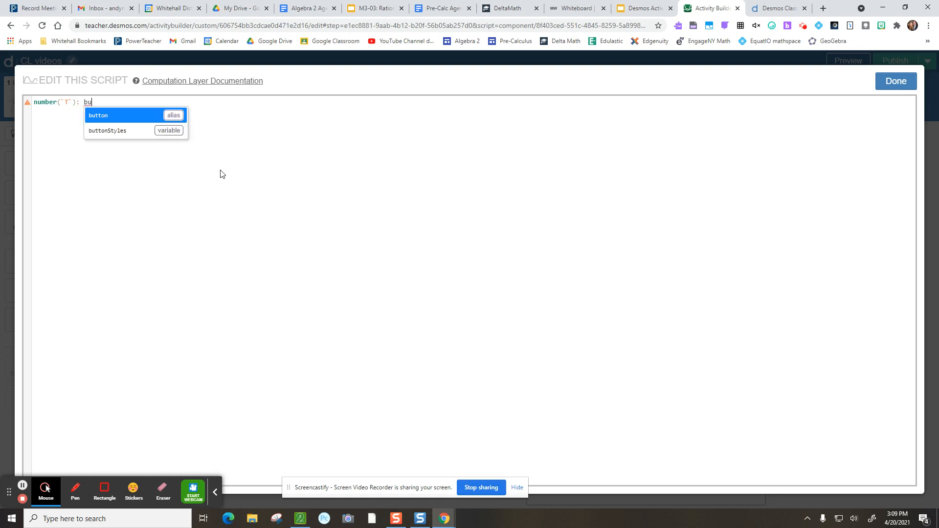
pyautogui.write('tton.')
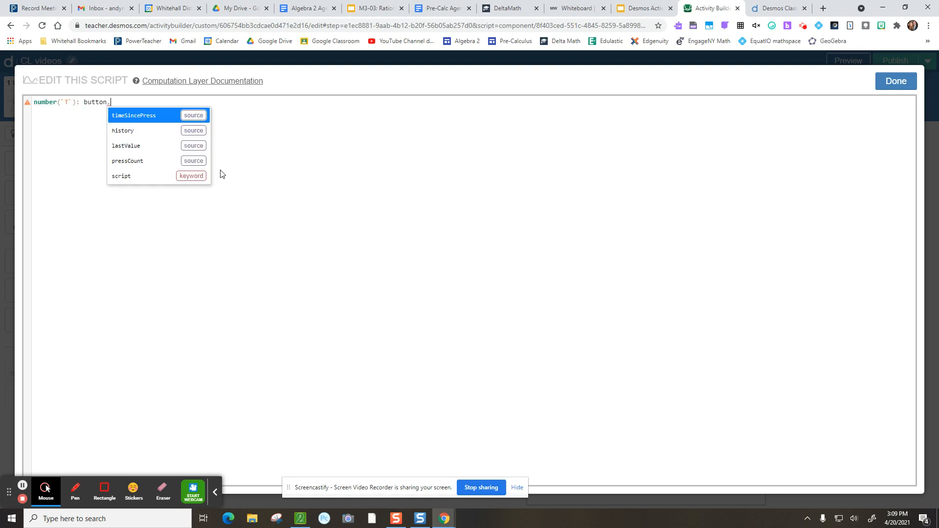
pyautogui.click(139, 117)
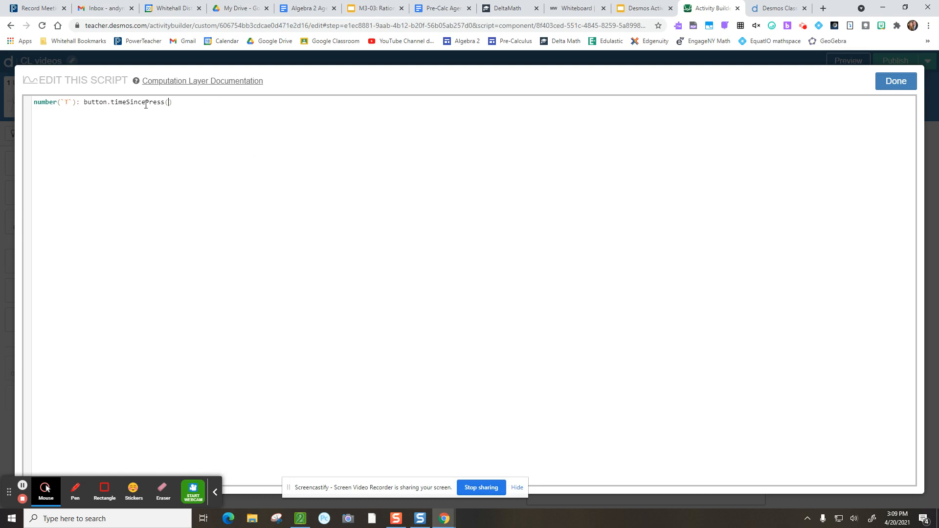
pyautogui.click(896, 81)
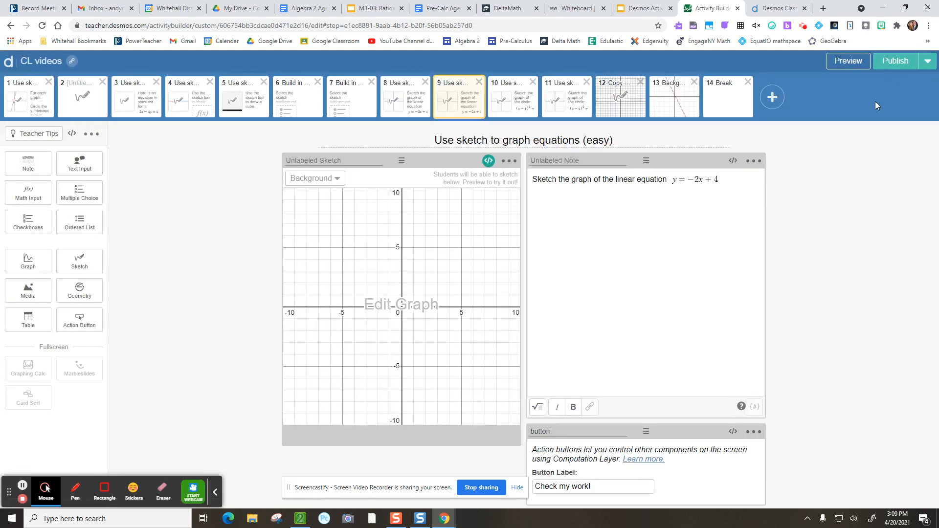
# - Preview screen 9, sketch a freehand line from about (−8, 4) to (−2, −6), check the work, and close the preview
pyautogui.click(846, 61)
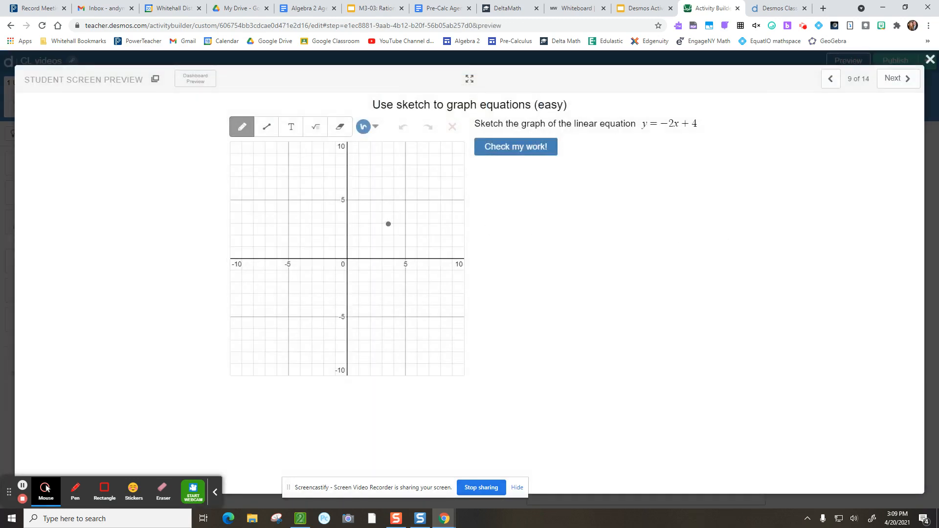
pyautogui.moveTo(252, 211); pyautogui.dragTo(321, 324)
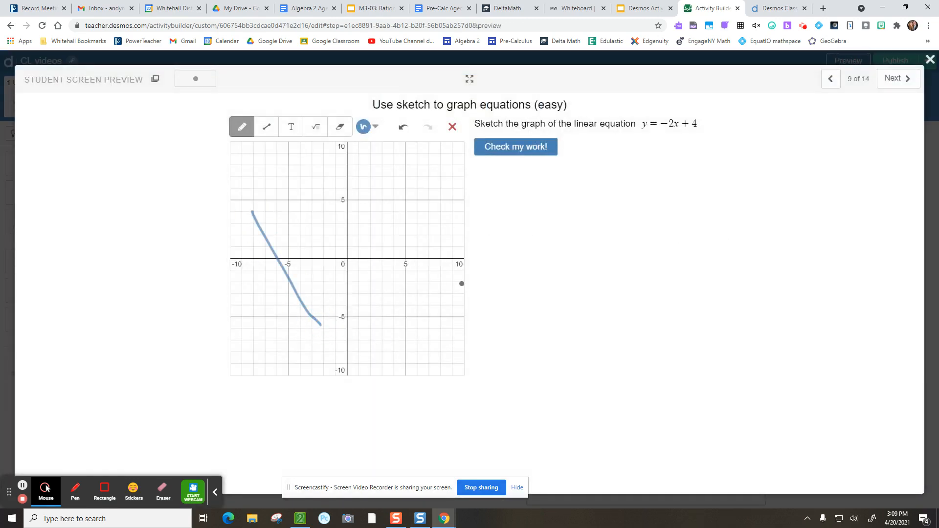
pyautogui.click(512, 151)
pyautogui.click(929, 61)
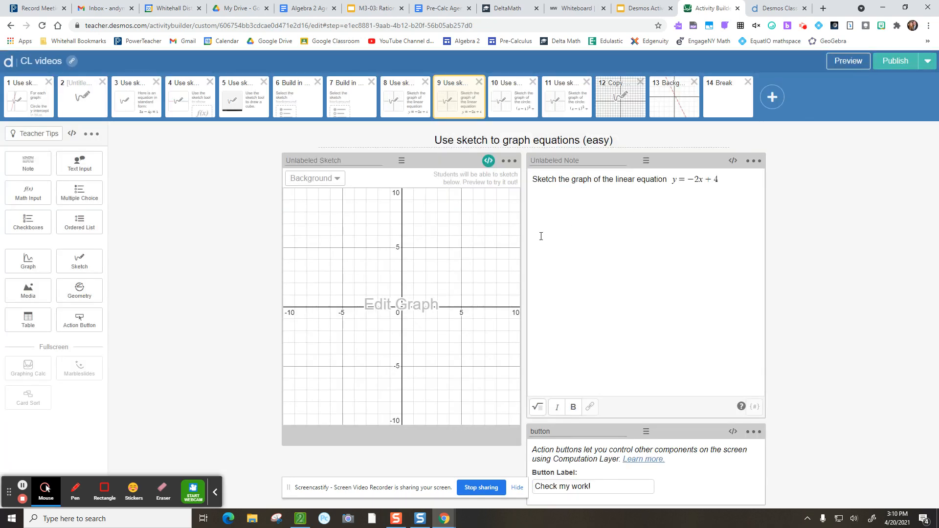
# - Change the background line's restriction to x < 5T − 10 and save the graph
pyautogui.click(416, 307)
pyautogui.click(126, 134)
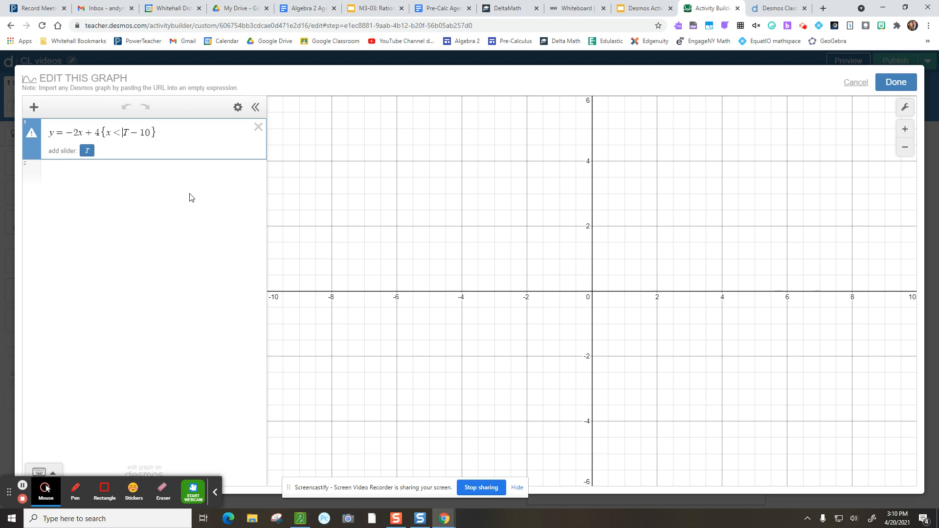
pyautogui.write('5')
pyautogui.click(889, 83)
# - Preview screen 9 again, draw a straight line from about (−2, 8) to (4, −5), and check the work
pyautogui.click(848, 61)
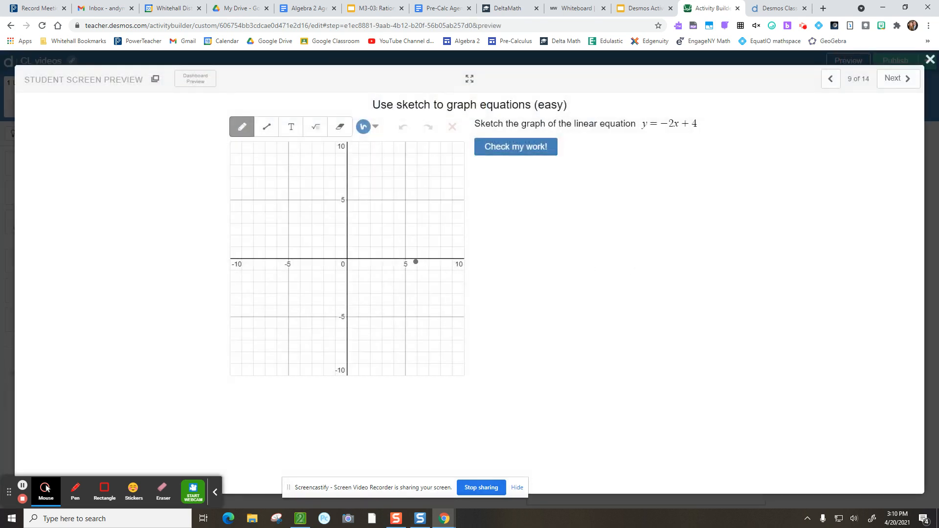
pyautogui.click(267, 127)
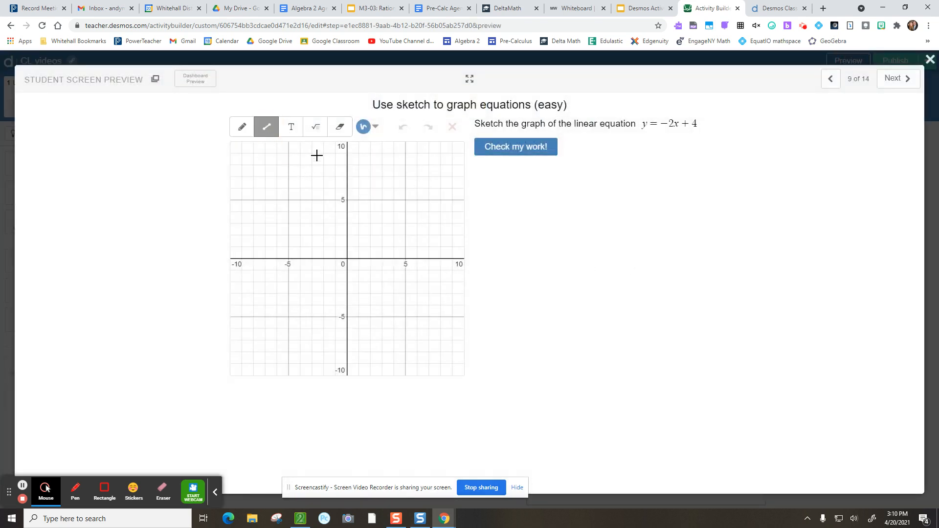
pyautogui.moveTo(320, 165); pyautogui.dragTo(396, 314)
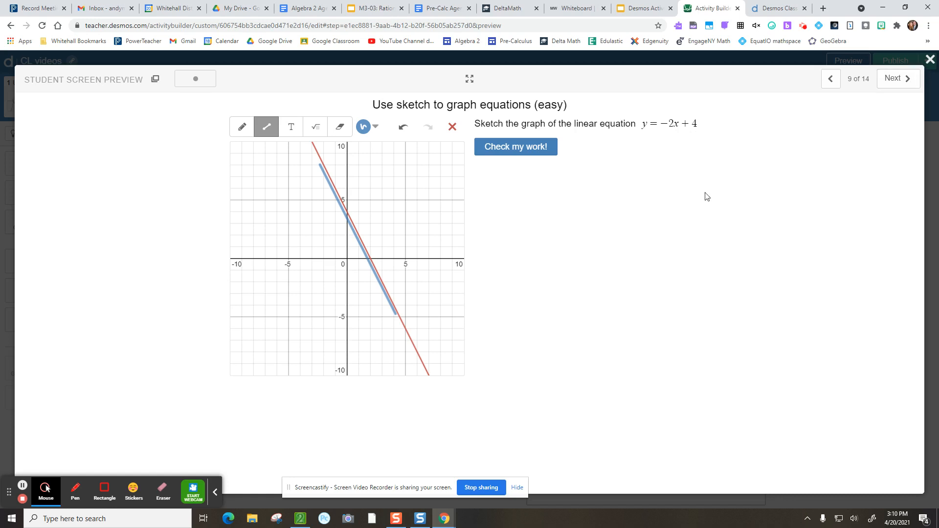
pyautogui.click(22, 486)
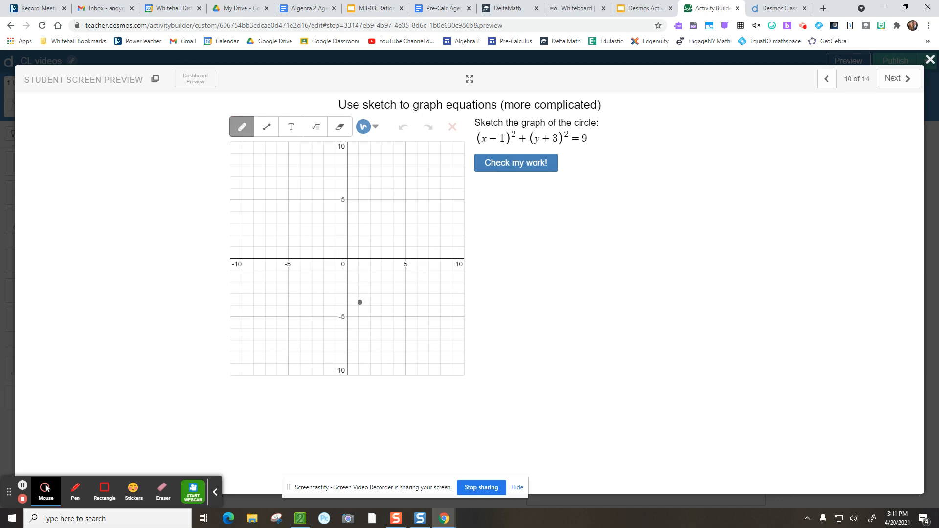
# - On screen 10, mark the circle's center near (1, −3) and edge points near (1, 0), (4, −3), (−2, −3), and (1, −6), redoing the last point
pyautogui.click(359, 294)
pyautogui.click(361, 259)
pyautogui.click(393, 295)
pyautogui.click(324, 293)
pyautogui.click(359, 332)
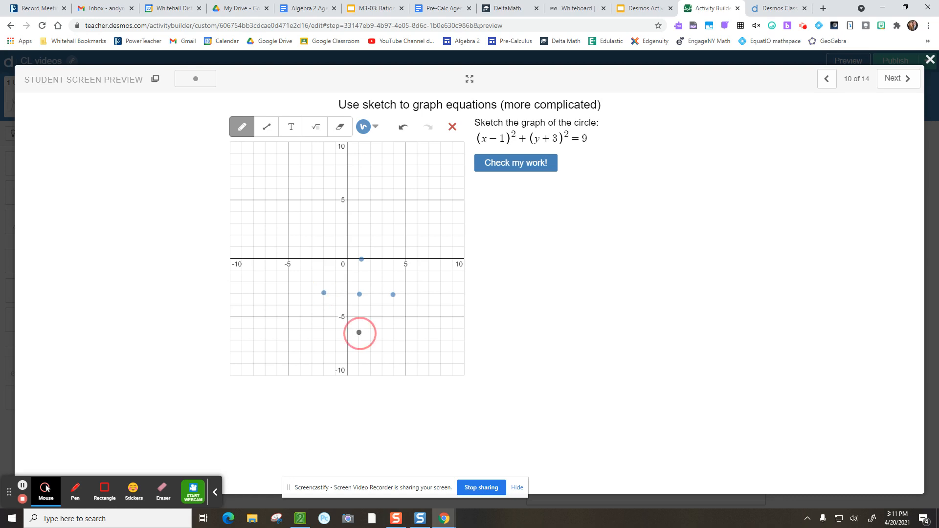
pyautogui.click(403, 127)
pyautogui.click(360, 328)
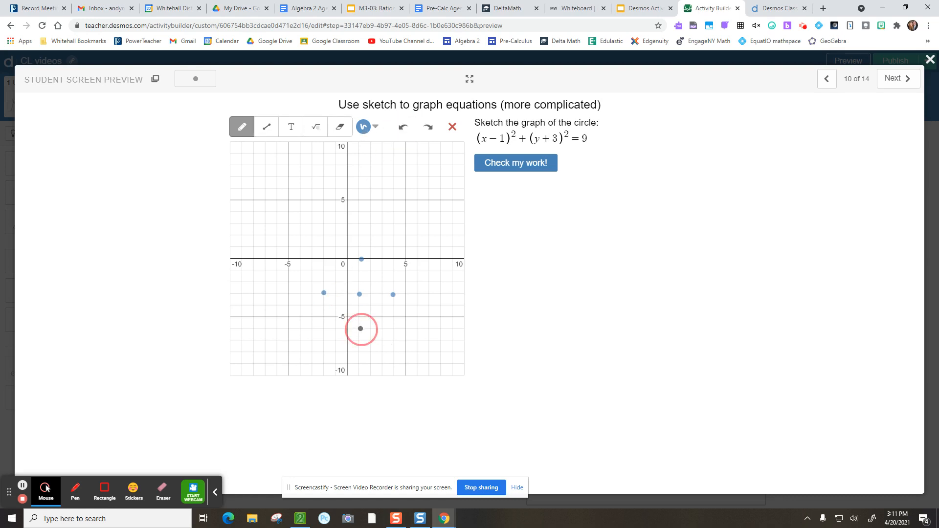
# - Sketch a freehand circle through the four edge points around (1, −3) and check the work
pyautogui.moveTo(359, 331)
pyautogui.mouseDown()
pyautogui.moveTo(390, 306)
pyautogui.moveTo(386, 280)
pyautogui.moveTo(362, 262)
pyautogui.moveTo(336, 272)
pyautogui.moveTo(324, 293)
pyautogui.moveTo(338, 321)
pyautogui.moveTo(360, 329)
pyautogui.mouseUp()
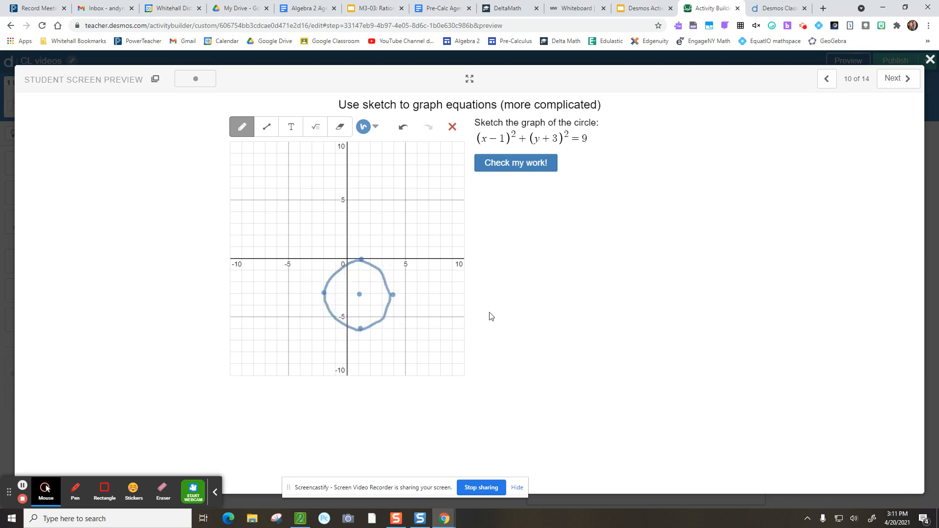
pyautogui.click(512, 168)
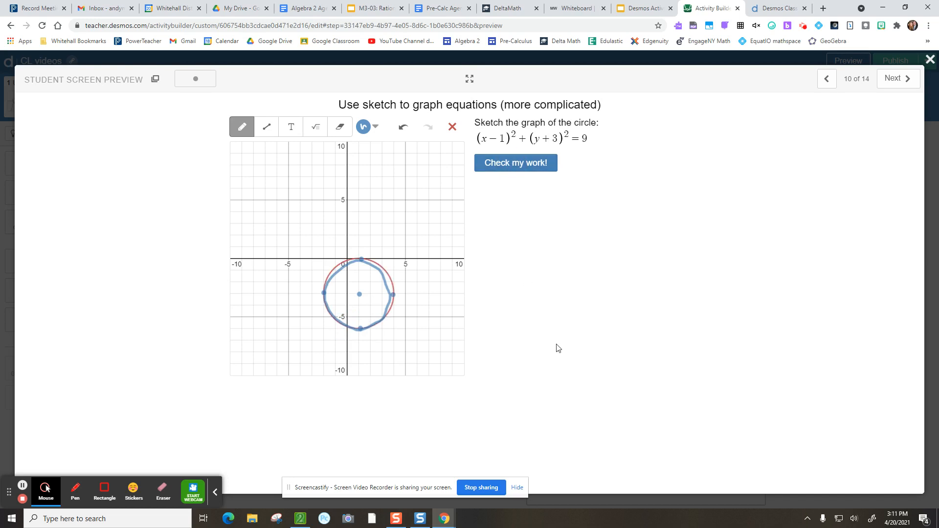
pyautogui.click(23, 487)
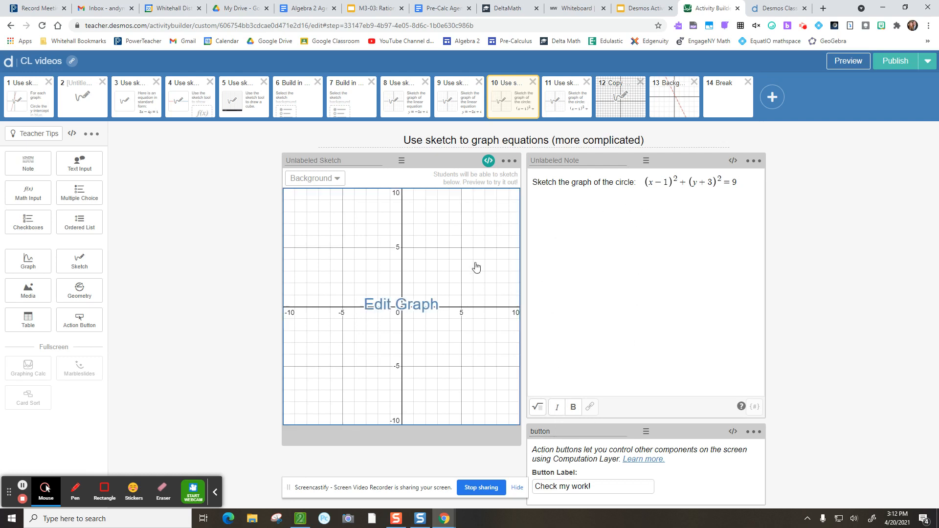
# - Examine the domain restriction on screen 10's background circle and the sketch script that supplies T
pyautogui.click(456, 266)
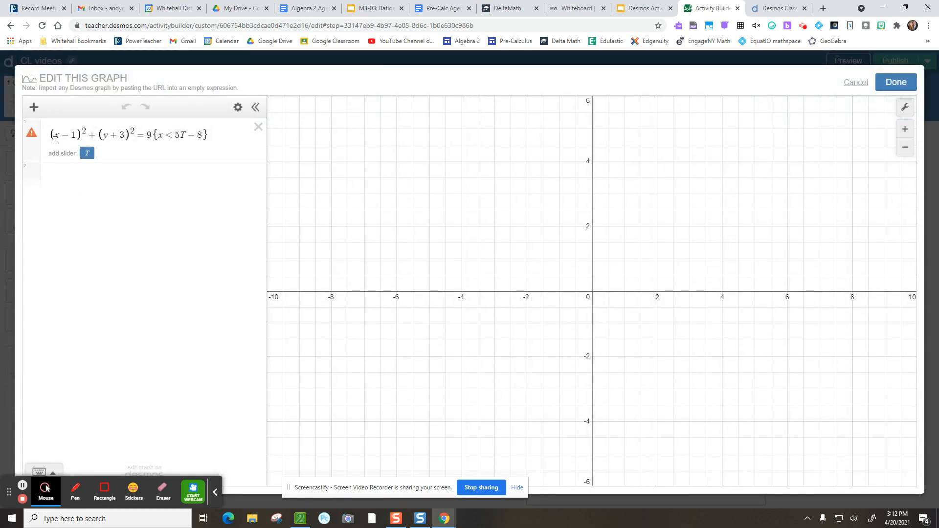
pyautogui.moveTo(52, 135); pyautogui.dragTo(201, 137)
pyautogui.click(153, 135)
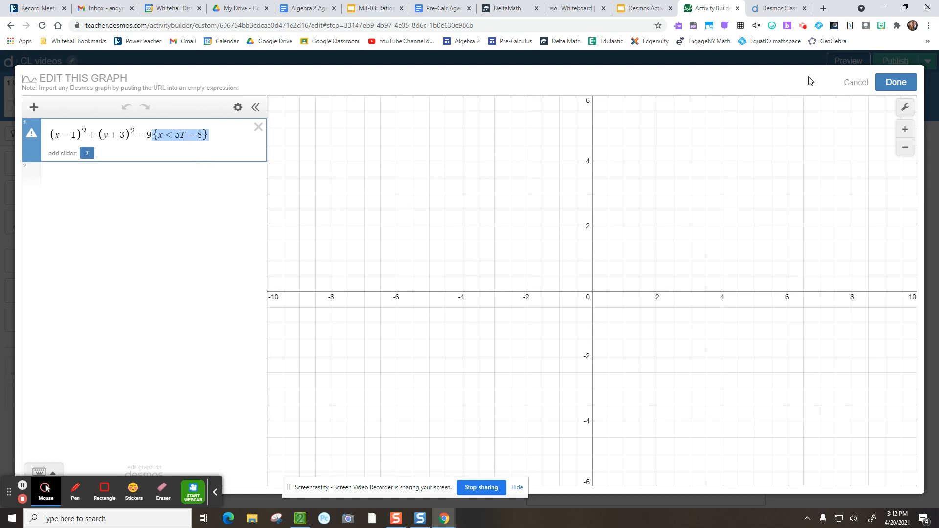
pyautogui.click(896, 82)
pyautogui.click(489, 161)
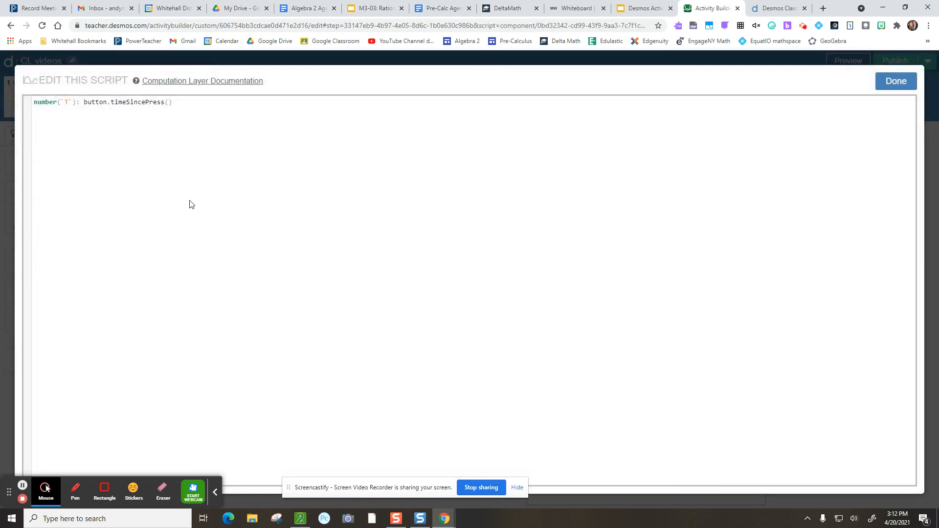
pyautogui.click(896, 82)
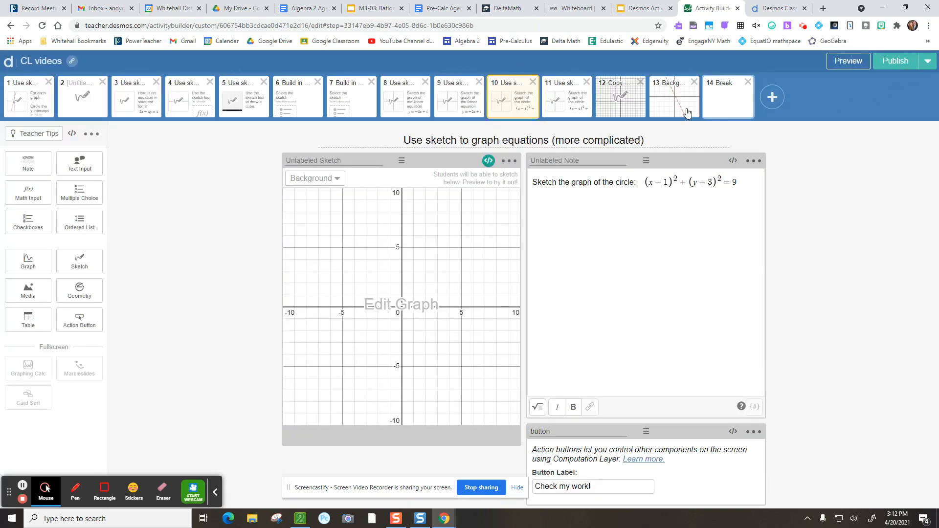
# - Preview screen 12, sketch a freehand orange wave between about y = 1 and y = 5, and view it on screen 13
pyautogui.click(578, 108)
pyautogui.click(848, 61)
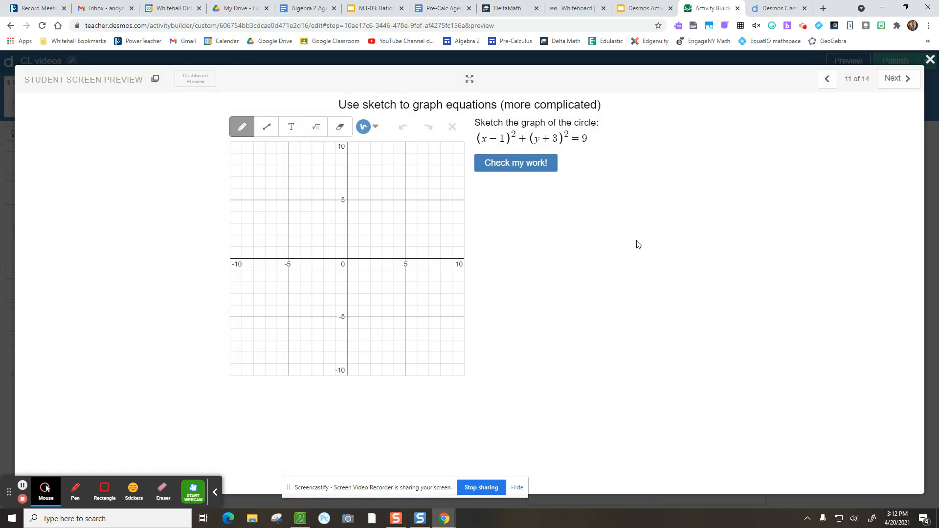
pyautogui.click(895, 78)
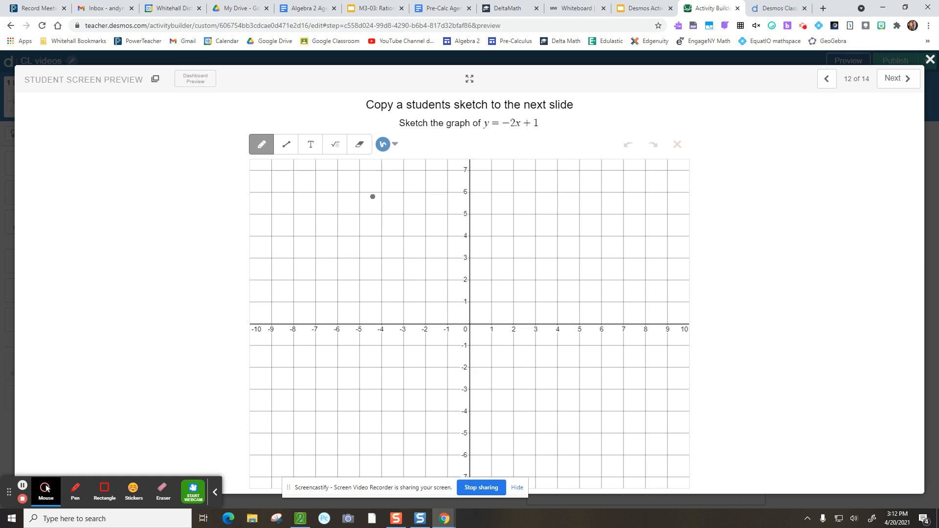
pyautogui.click(395, 144)
pyautogui.click(400, 182)
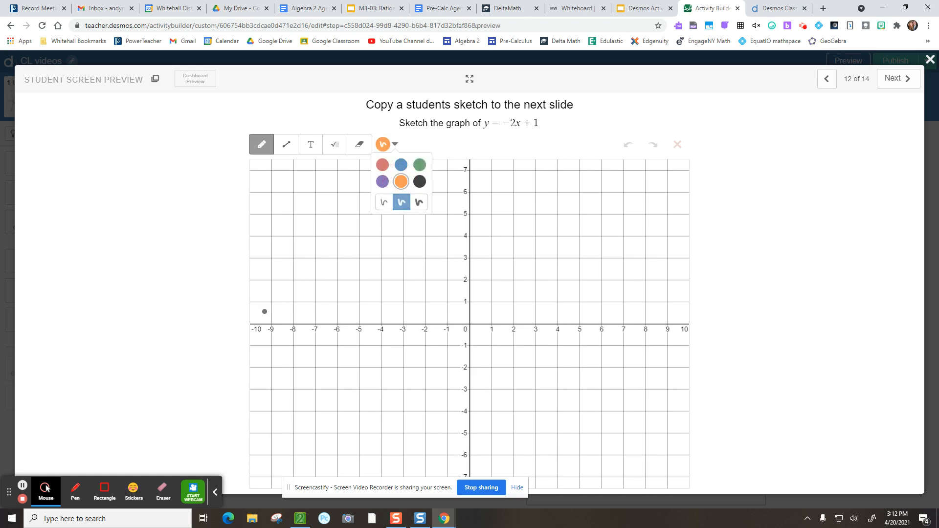
pyautogui.moveTo(266, 293)
pyautogui.mouseDown()
pyautogui.moveTo(274, 247)
pyautogui.moveTo(371, 294)
pyautogui.moveTo(482, 279)
pyautogui.moveTo(588, 304)
pyautogui.moveTo(690, 279)
pyautogui.mouseUp()
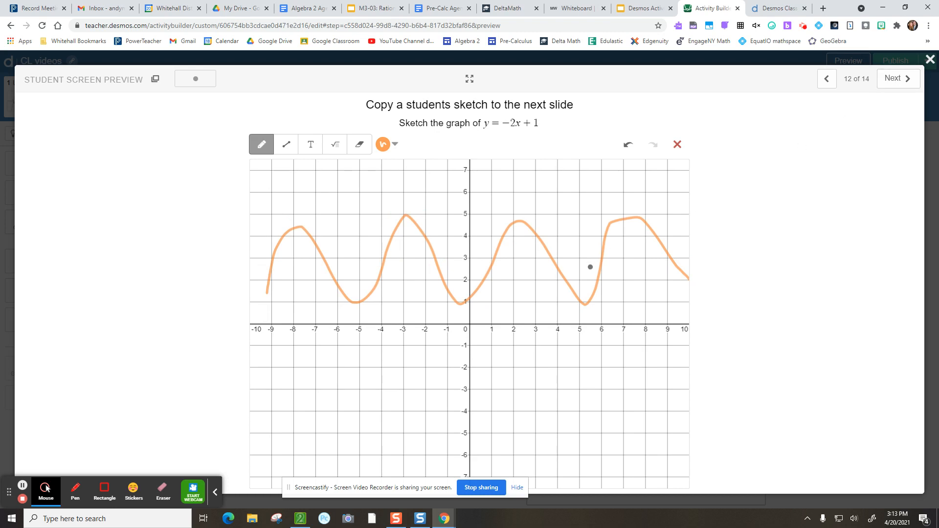
pyautogui.click(908, 84)
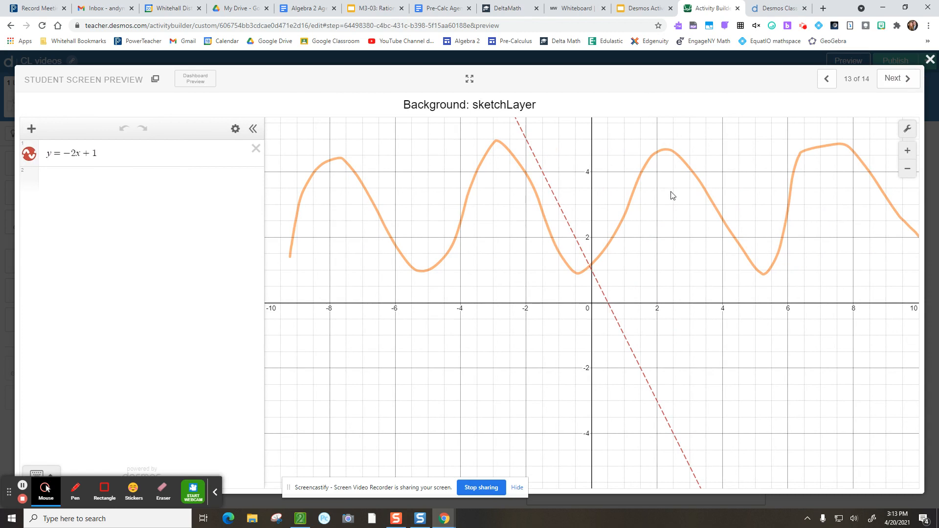
# - Return to preview screen 12 and clear the orange wave from the sketch
pyautogui.click(825, 84)
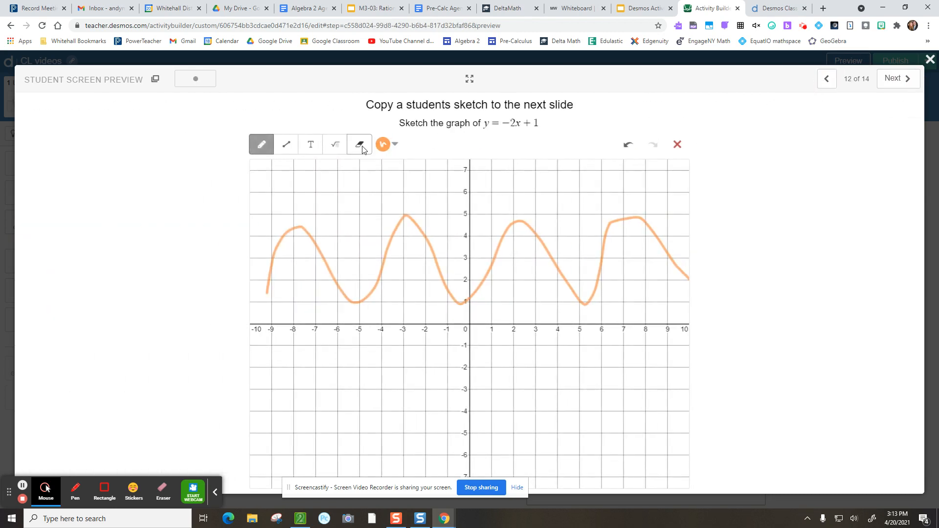
pyautogui.click(354, 149)
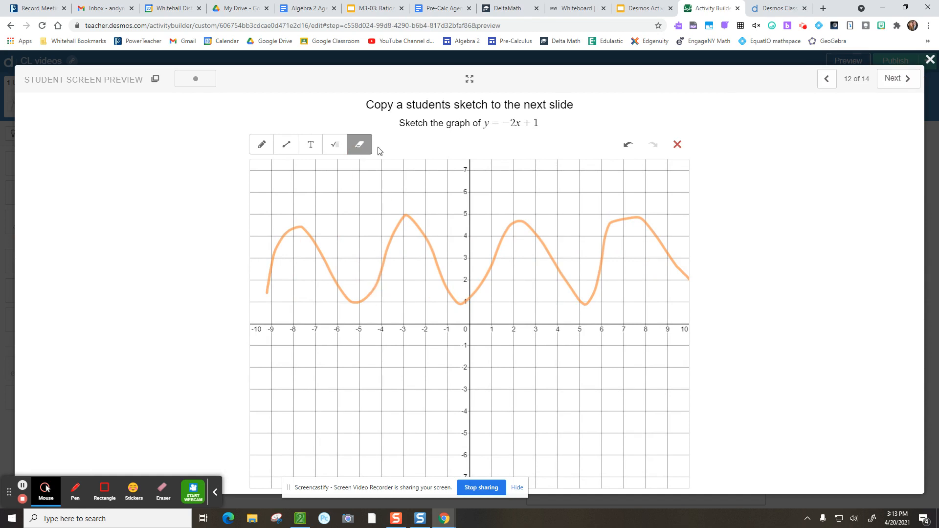
pyautogui.click(677, 145)
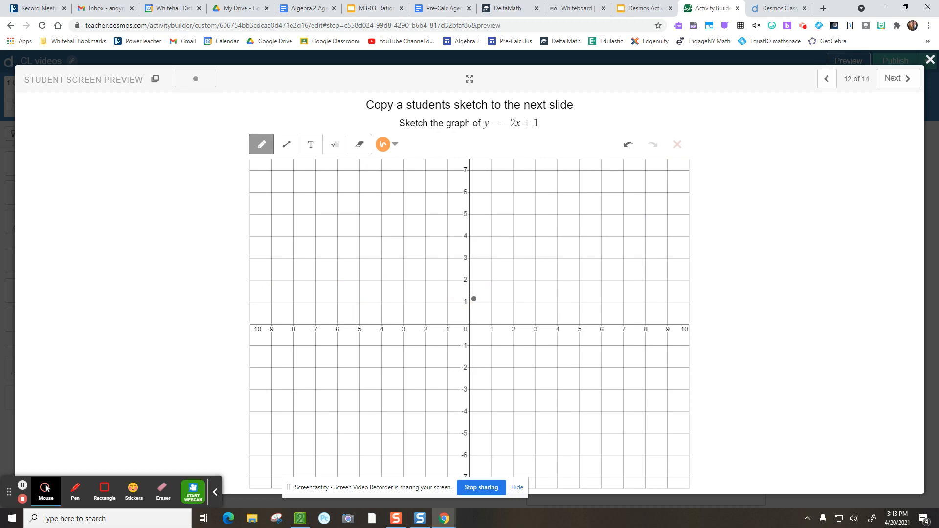
# - Sketch a rising orange line from about (−4, −6) through (0, 1) to (3, 7), view it on screen 13, and close the preview
pyautogui.click(470, 302)
pyautogui.moveTo(469, 302); pyautogui.dragTo(538, 160)
pyautogui.moveTo(470, 302); pyautogui.dragTo(375, 453)
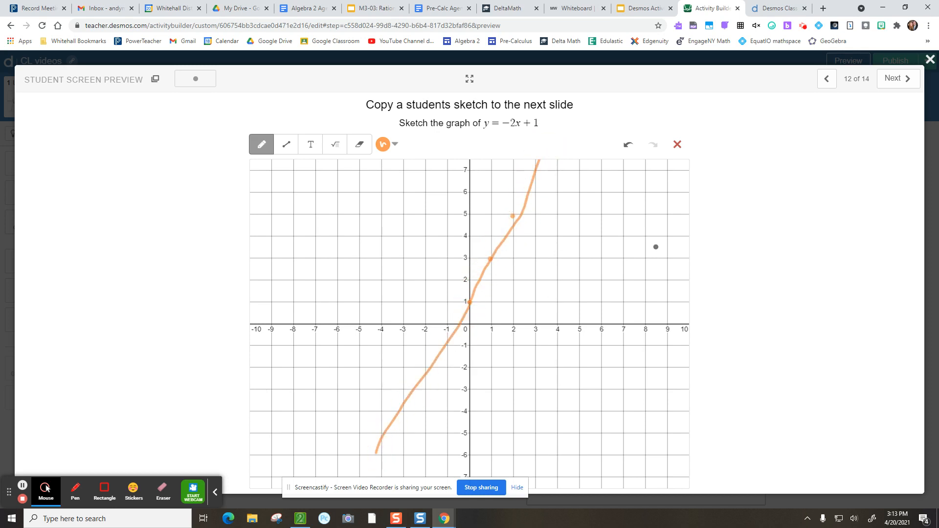
pyautogui.click(901, 80)
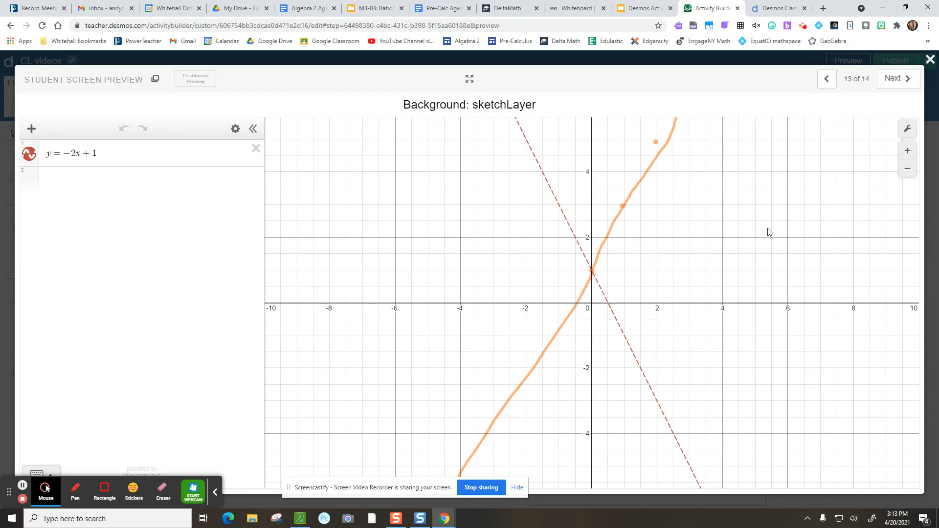
pyautogui.click(827, 79)
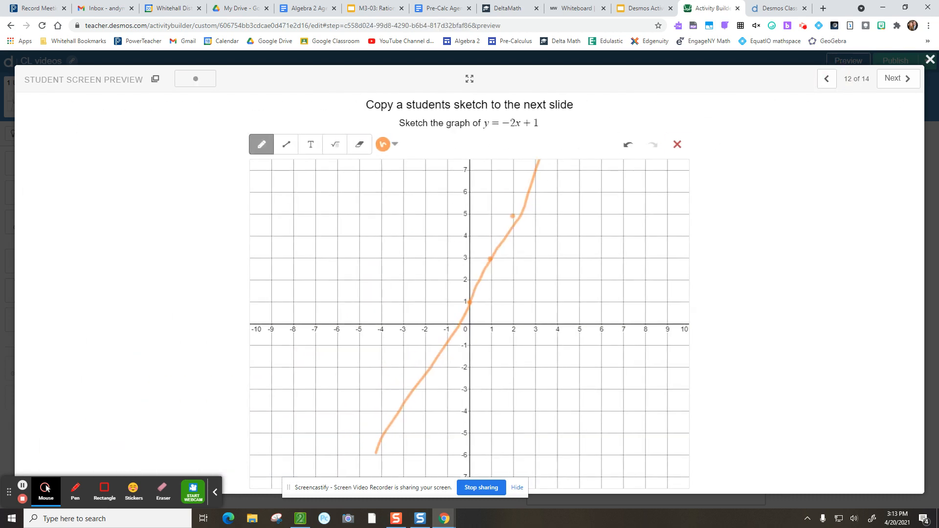
pyautogui.click(930, 60)
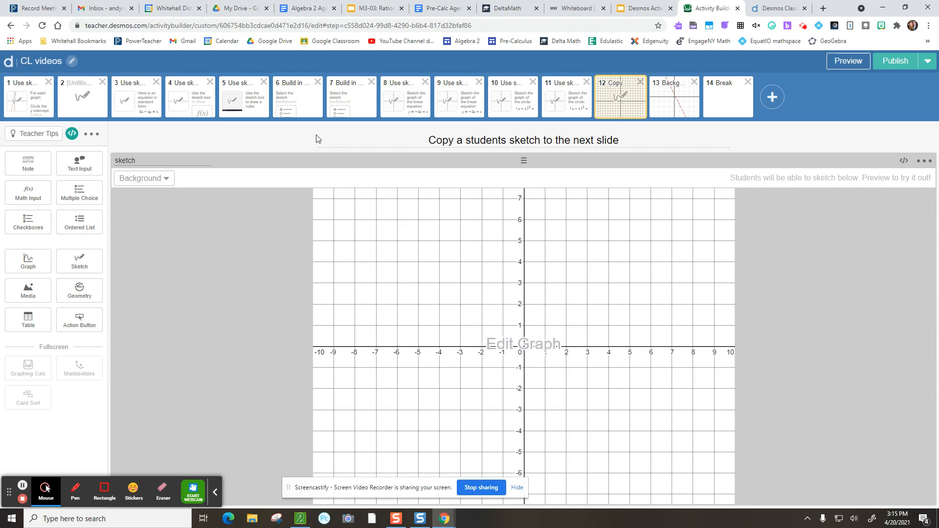
# - Examine the screen 13 graph's script that uses sketchLayer for the background and copies the sketch's bounds
pyautogui.click(665, 98)
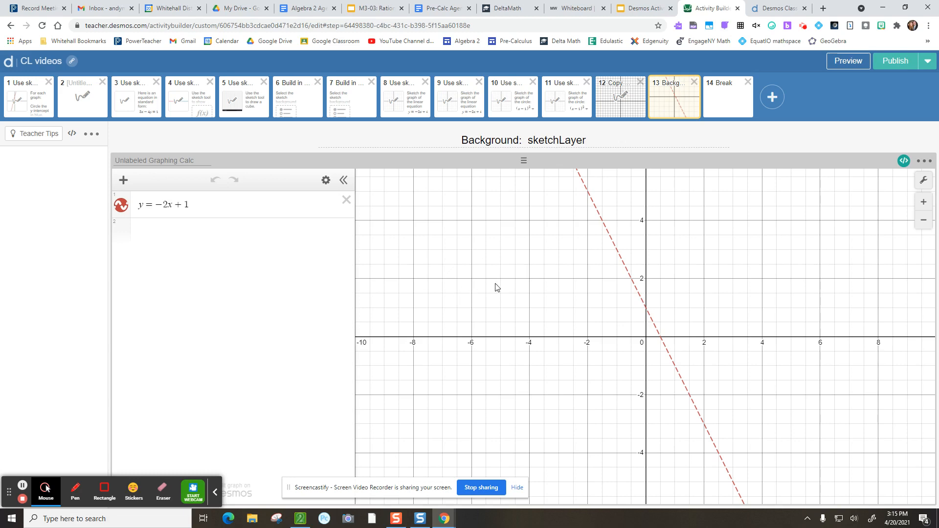
pyautogui.click(904, 161)
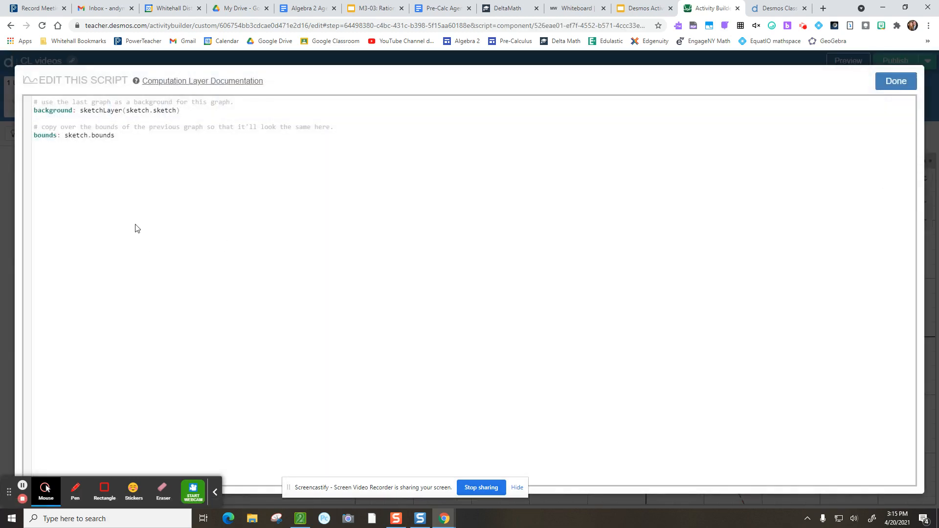
pyautogui.moveTo(35, 112); pyautogui.dragTo(71, 112)
pyautogui.moveTo(81, 112); pyautogui.dragTo(123, 112)
pyautogui.click(126, 111)
pyautogui.moveTo(152, 113)
pyautogui.mouseDown()
pyautogui.moveTo(129, 114)
pyautogui.moveTo(173, 109)
pyautogui.moveTo(155, 110)
pyautogui.mouseUp()
pyautogui.click(178, 164)
pyautogui.click(889, 78)
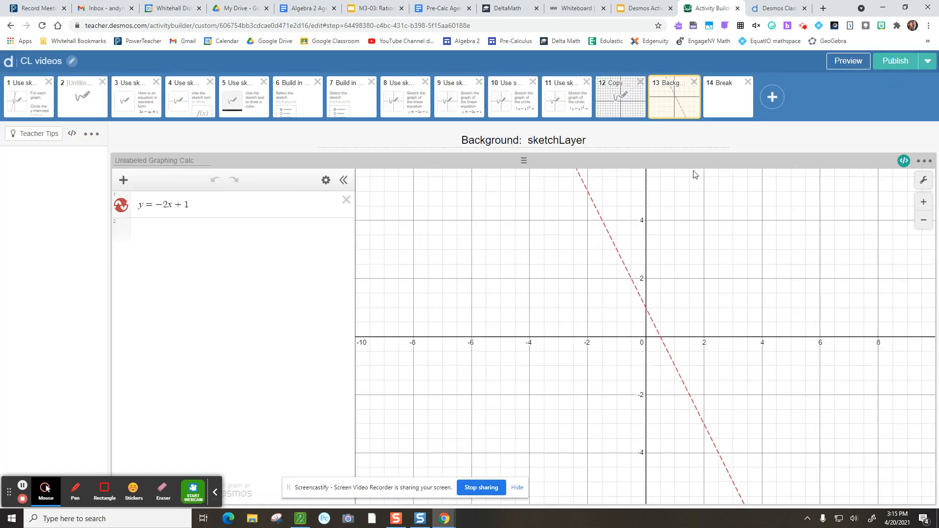
# - Rename the sketch component on screen 12 as sketch8
pyautogui.click(608, 103)
pyautogui.click(156, 162)
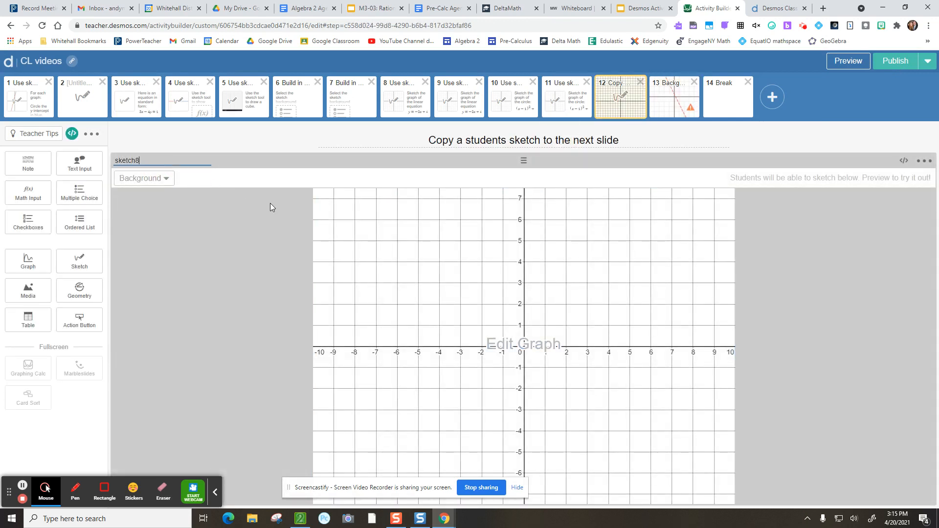
pyautogui.write('8')
# - Update screen 13's graph script to use sketchLayer(sketch8.sketch) for the background and sketch8.bounds for the bounds
pyautogui.click(674, 98)
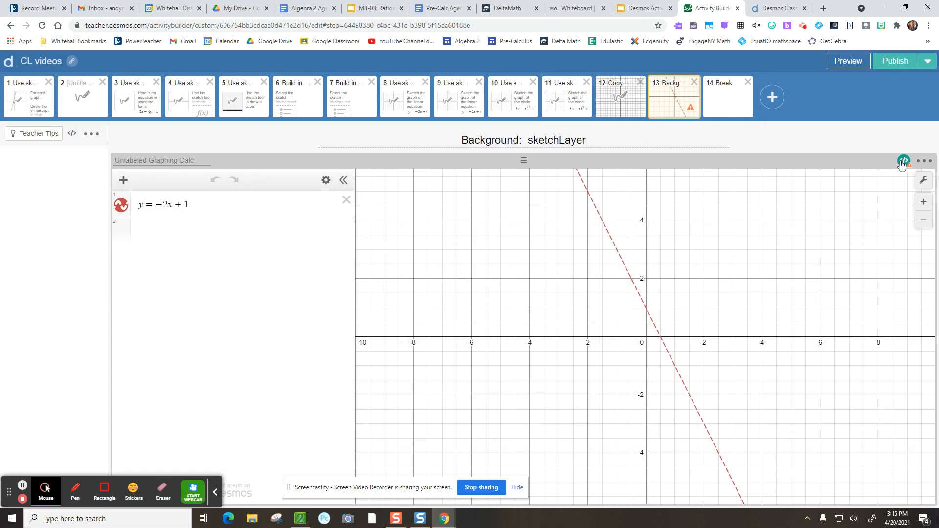
pyautogui.click(903, 162)
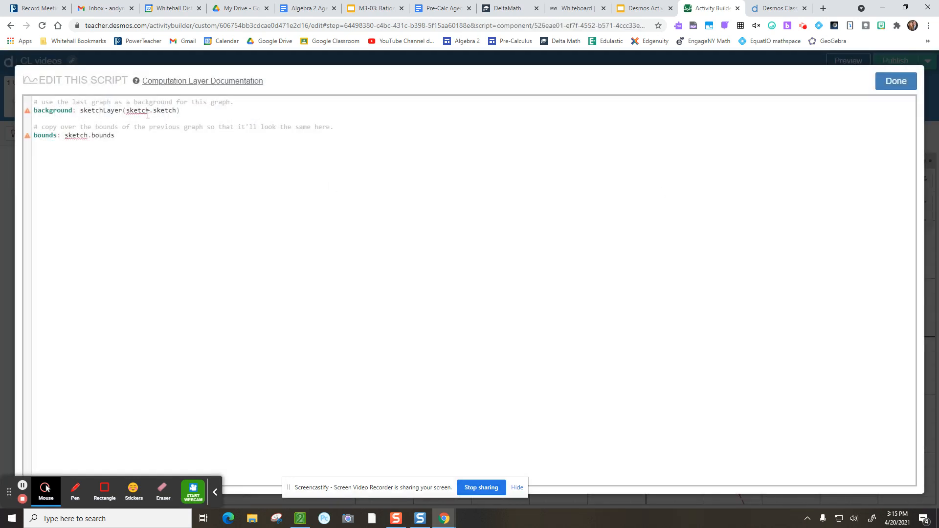
pyautogui.click(148, 114)
pyautogui.write('8')
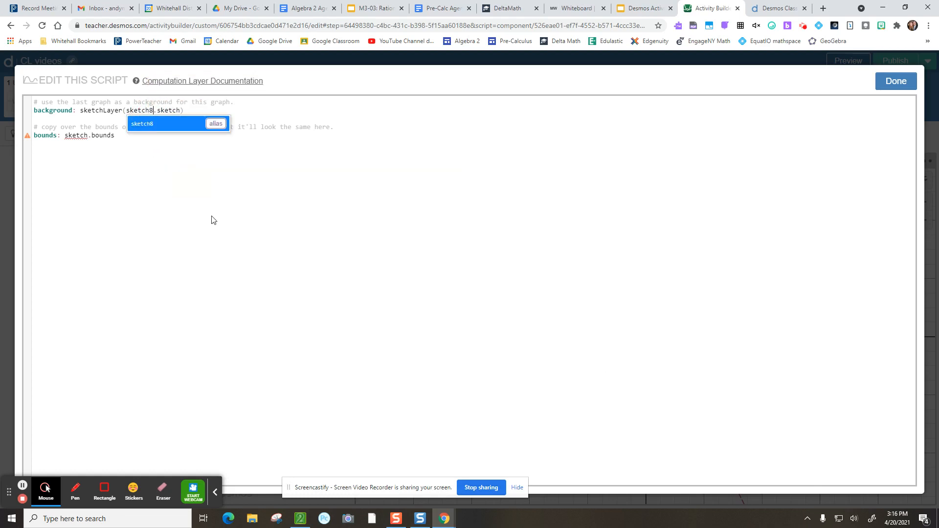
pyautogui.click(88, 137)
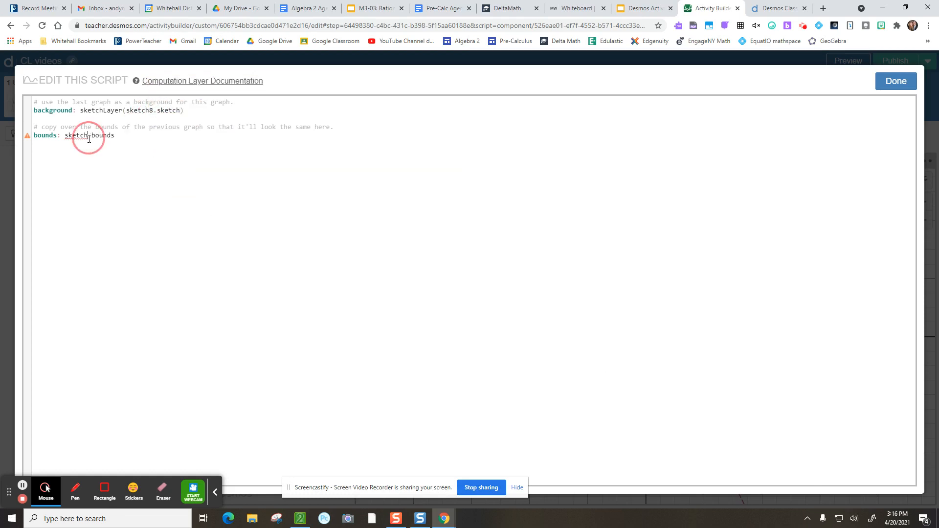
pyautogui.click(89, 139)
pyautogui.write('8')
pyautogui.click(70, 157)
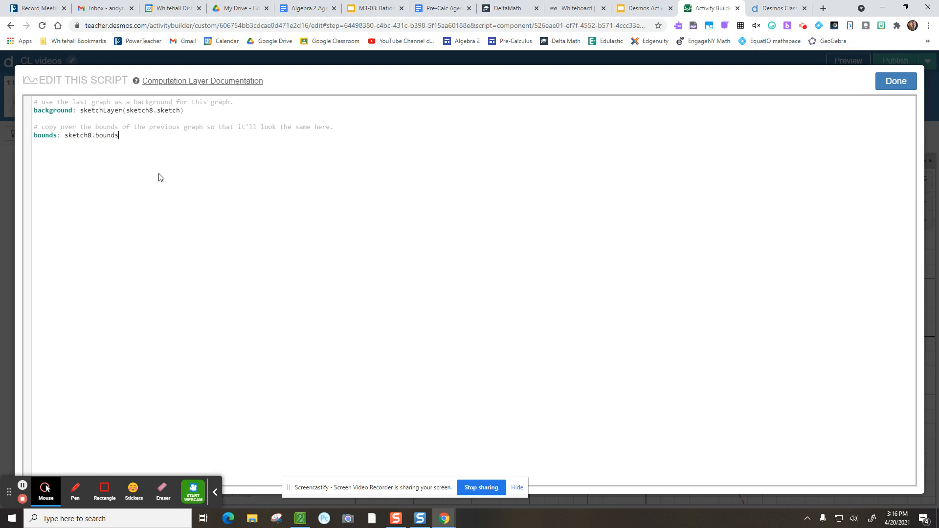
pyautogui.click(897, 82)
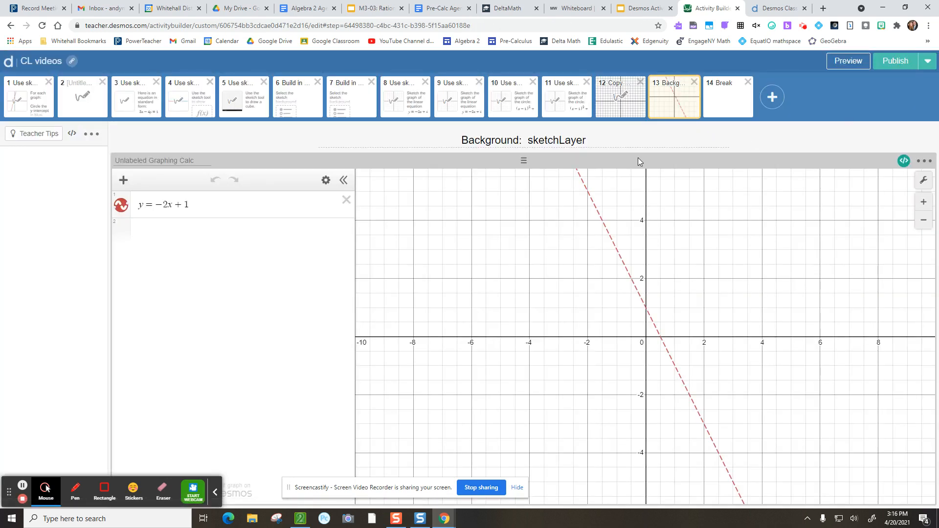